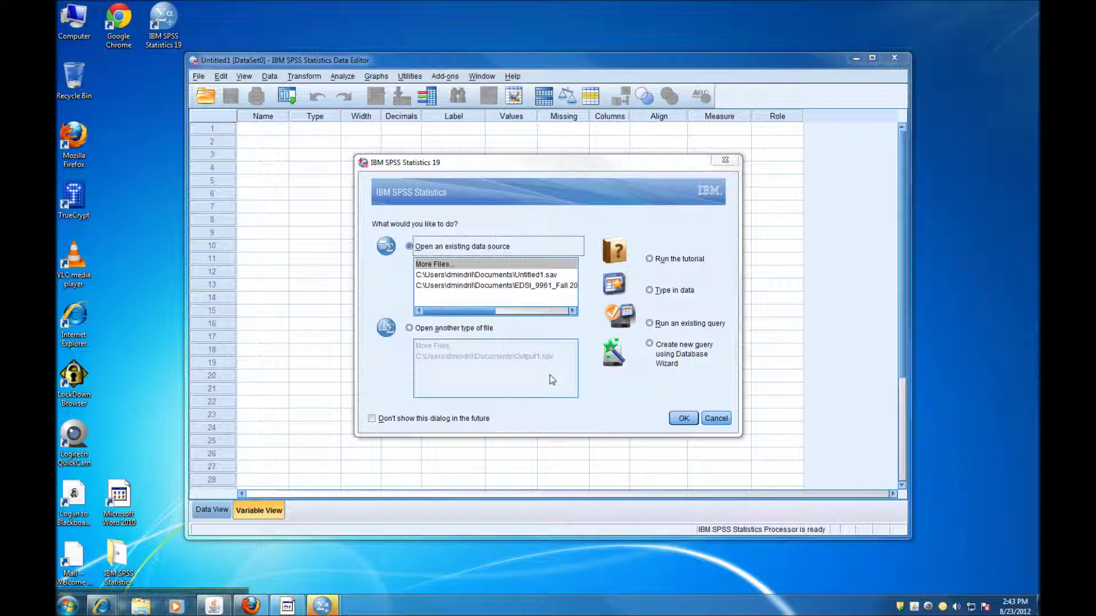
Cancel the startup dialog so the empty Data Editor opens with no data file.
left_click(716, 422)
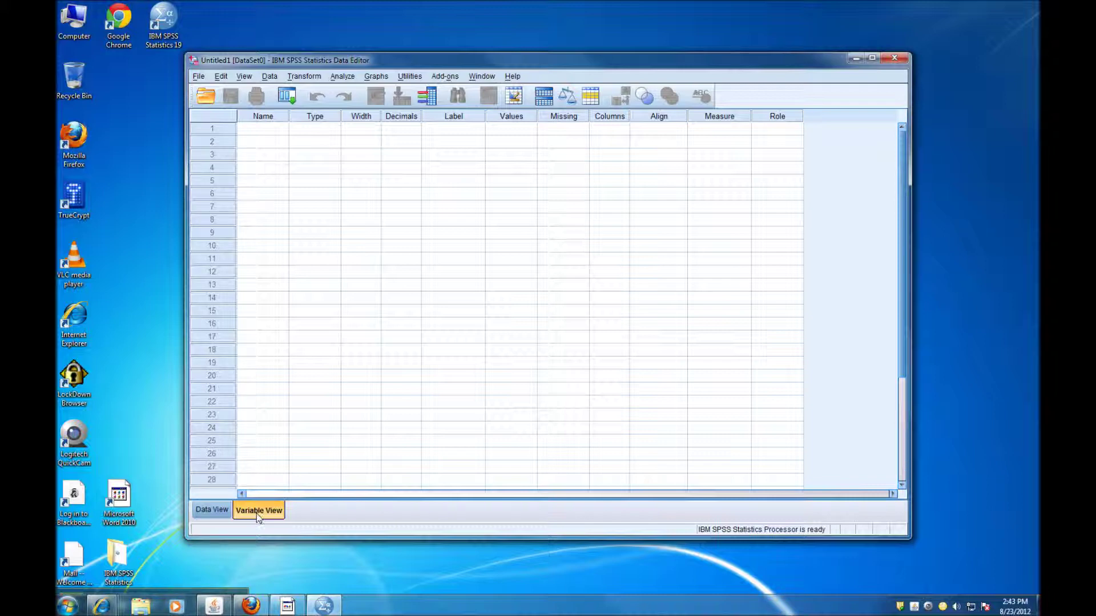
left_click(264, 135)
Create the first variable, Name, and change its type to String.
type("Name")
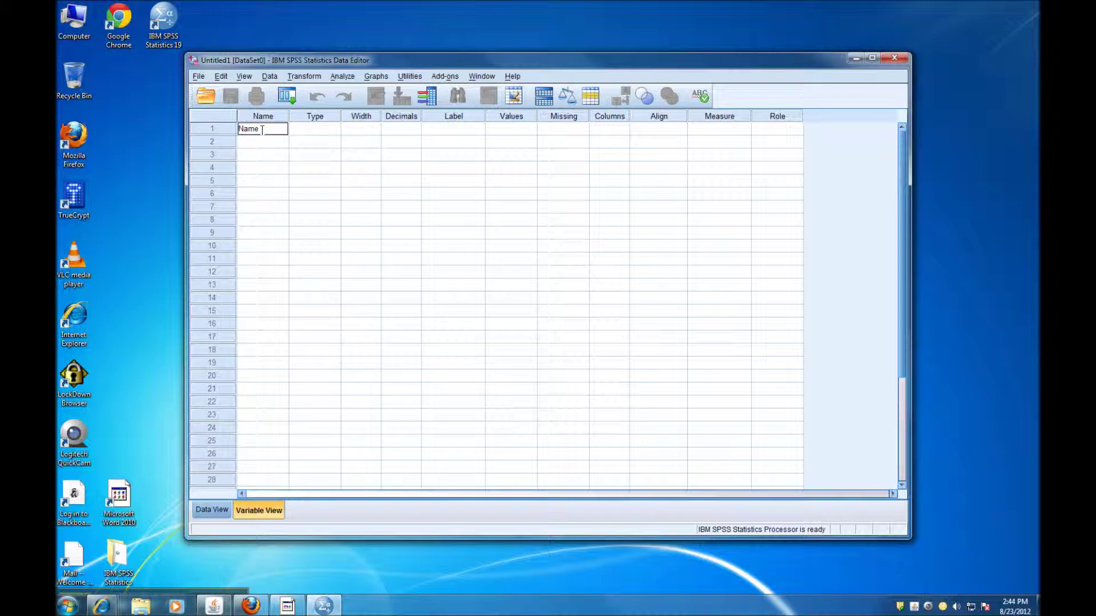
left_click(324, 129)
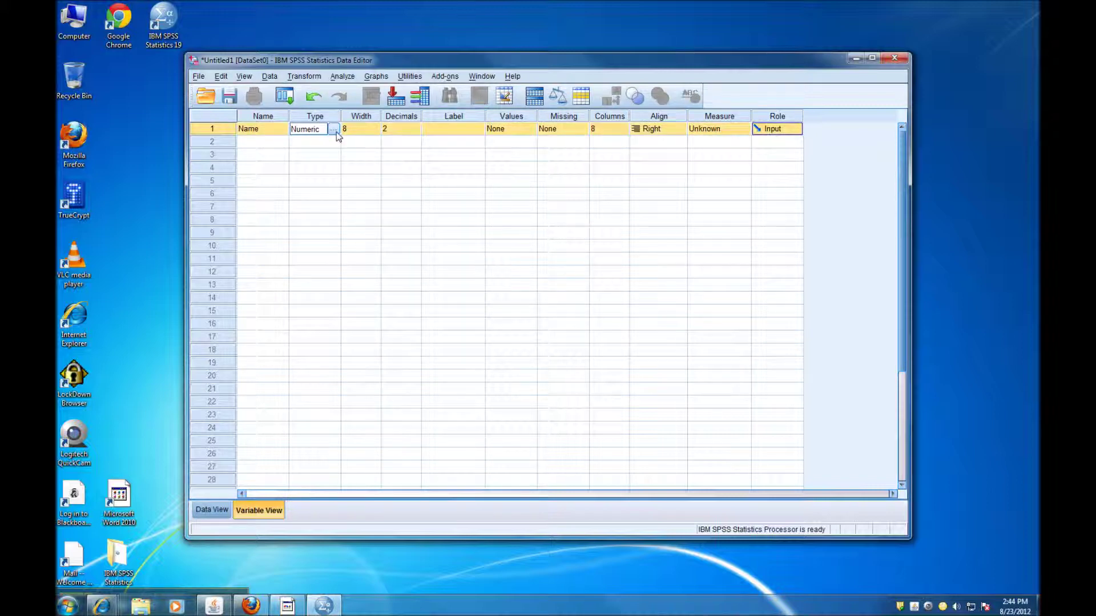
left_click(335, 131)
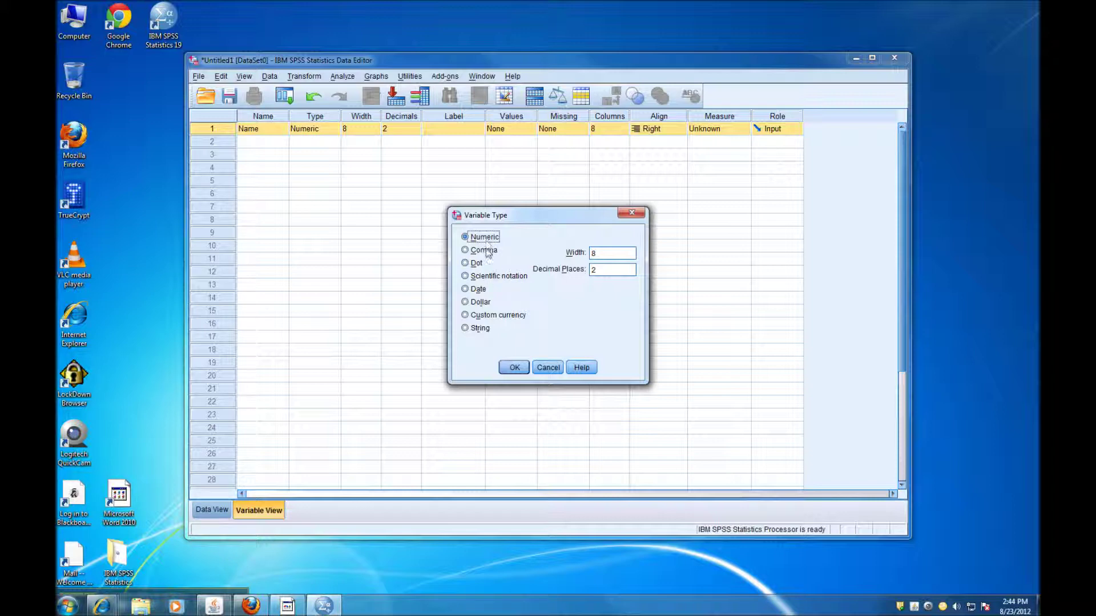
left_click(471, 332)
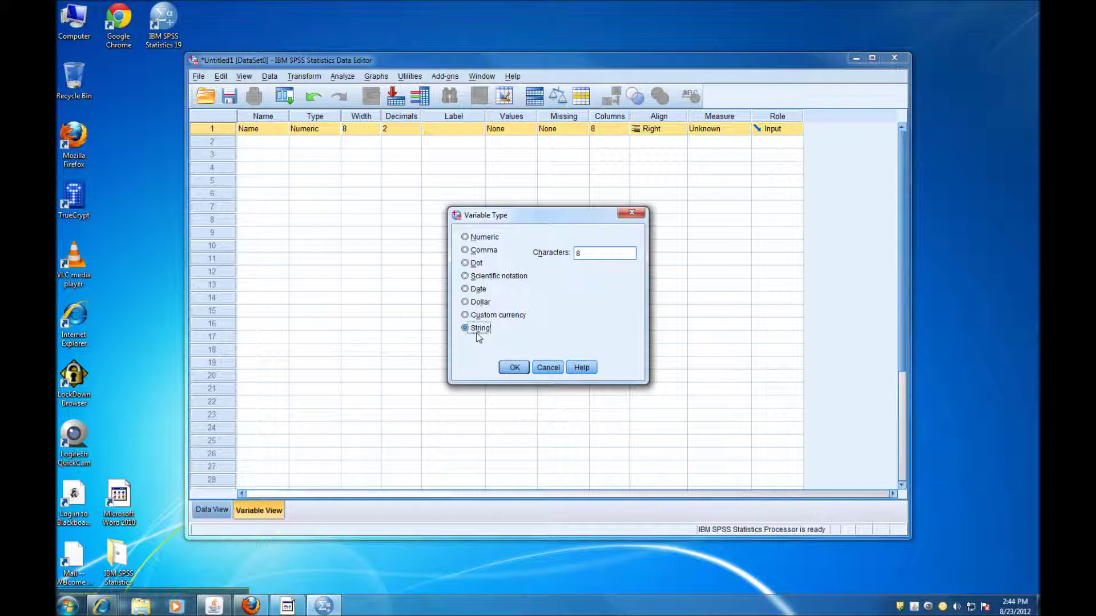
left_click(514, 368)
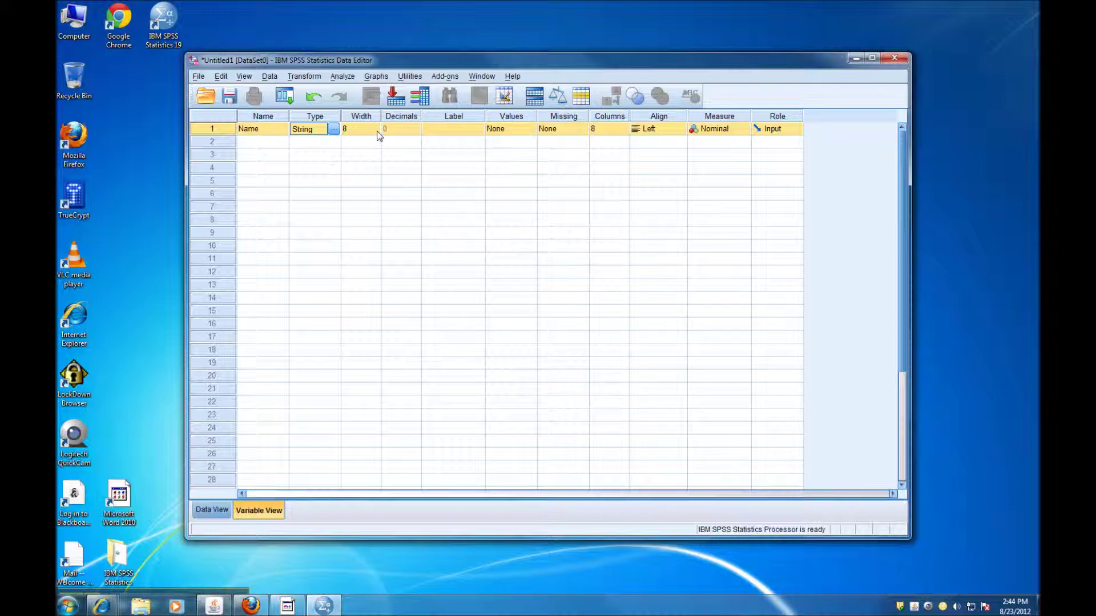
Increase the Name variable's width to 20 characters.
left_click(378, 135)
left_click(378, 131)
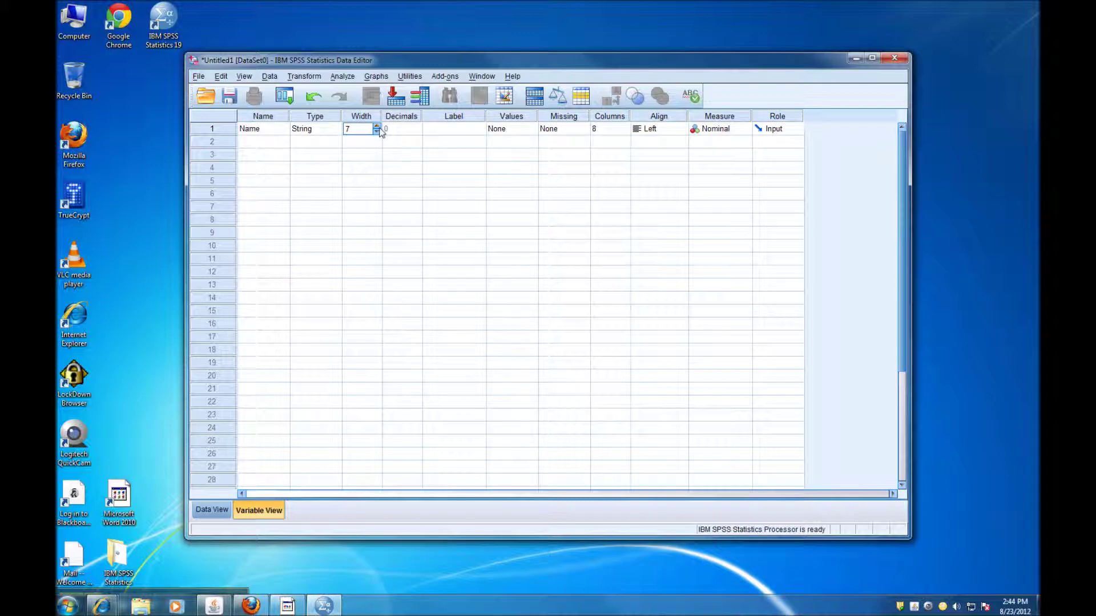
left_click(378, 127)
left_click(378, 127)
left_click(378, 128)
left_click(378, 128)
left_click(377, 127)
left_click(377, 128)
left_click(377, 127)
left_click(378, 128)
left_click(377, 127)
left_click(403, 145)
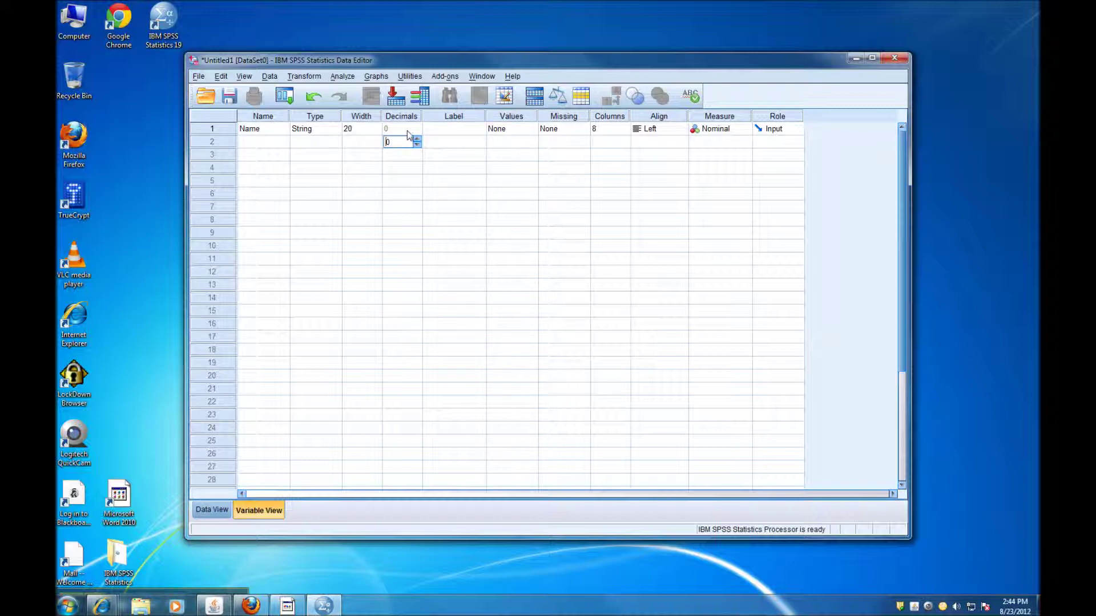
Label Name 'Student Name' and set its measure to Nominal.
left_click(411, 132)
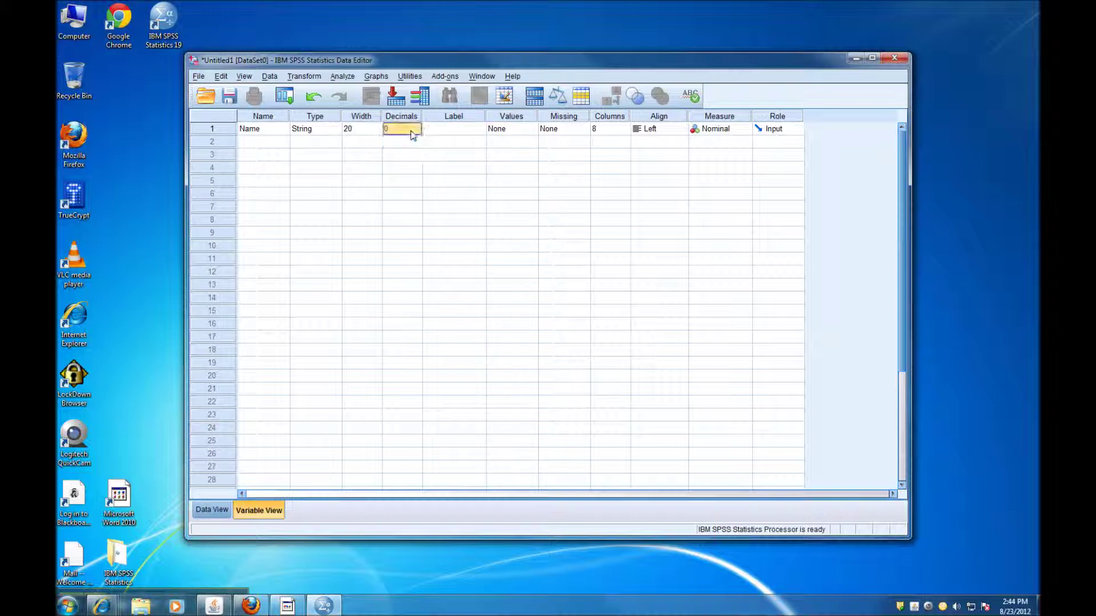
left_click(439, 131)
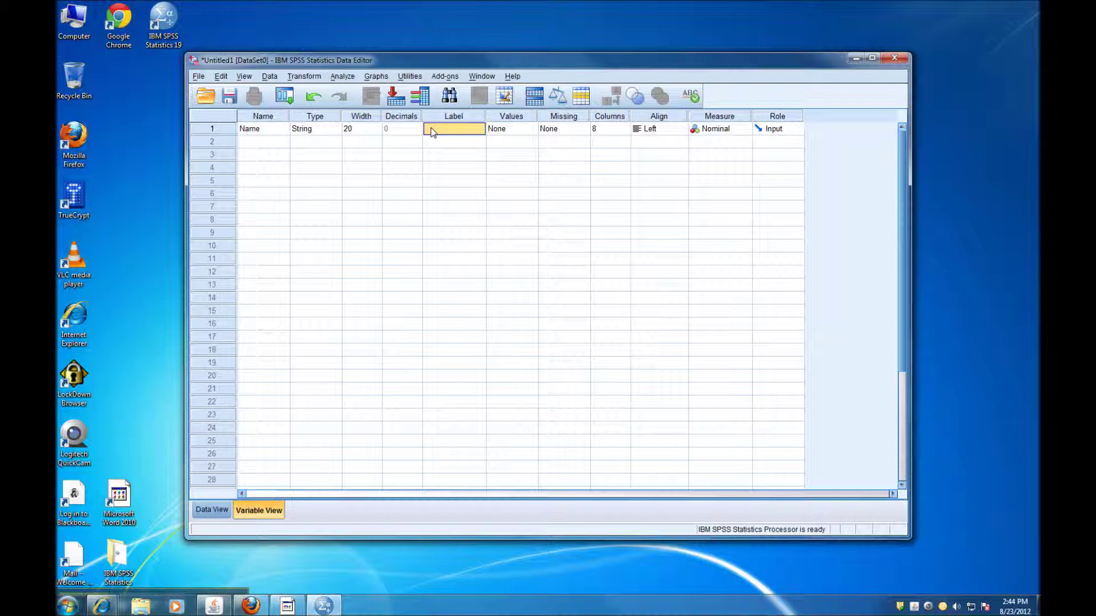
type("Student Name")
left_click(520, 133)
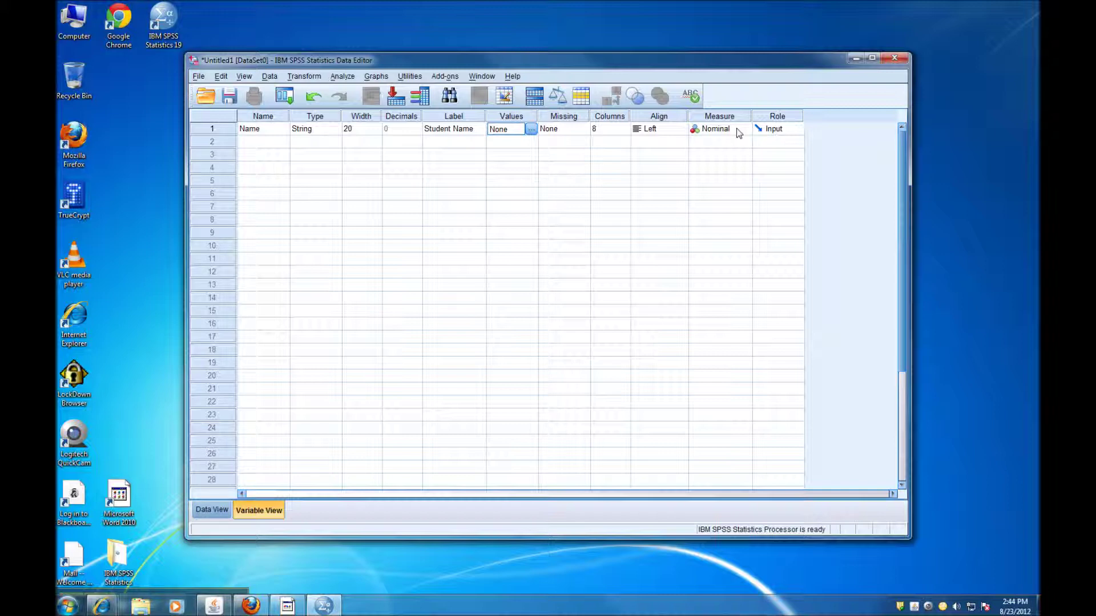
left_click(745, 131)
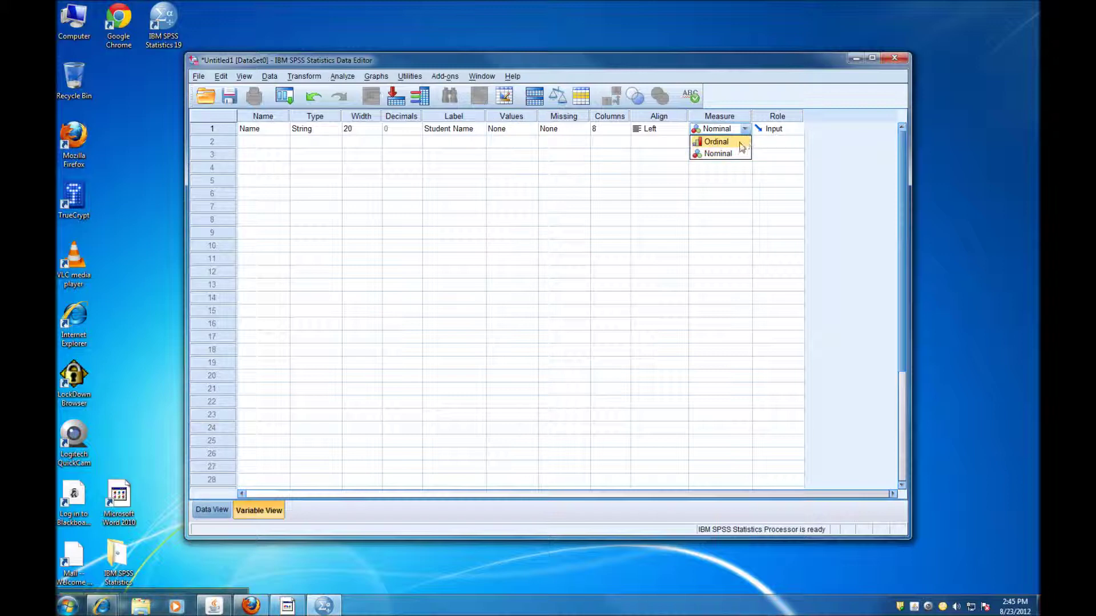
left_click(717, 153)
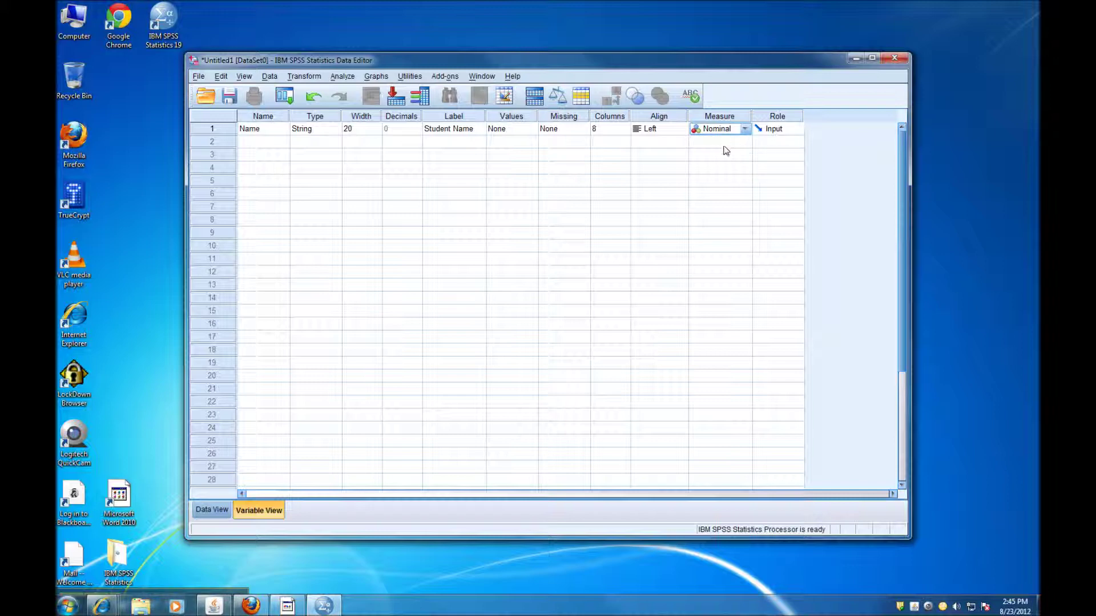
left_click(249, 143)
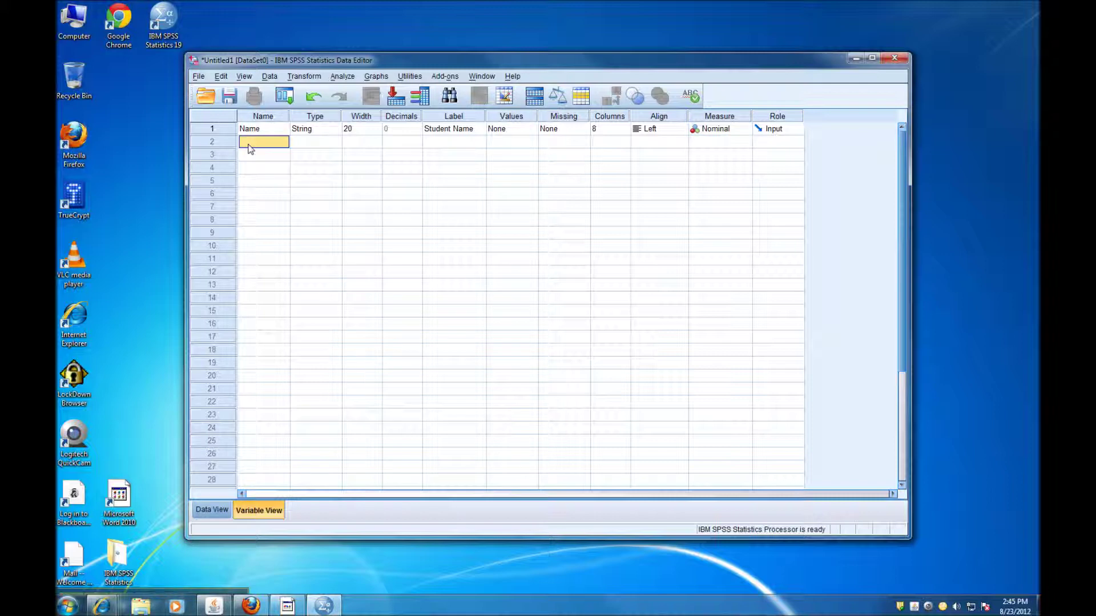
Add a second numeric variable named ID with width 8.
left_click(249, 144)
type("ID")
key("Return")
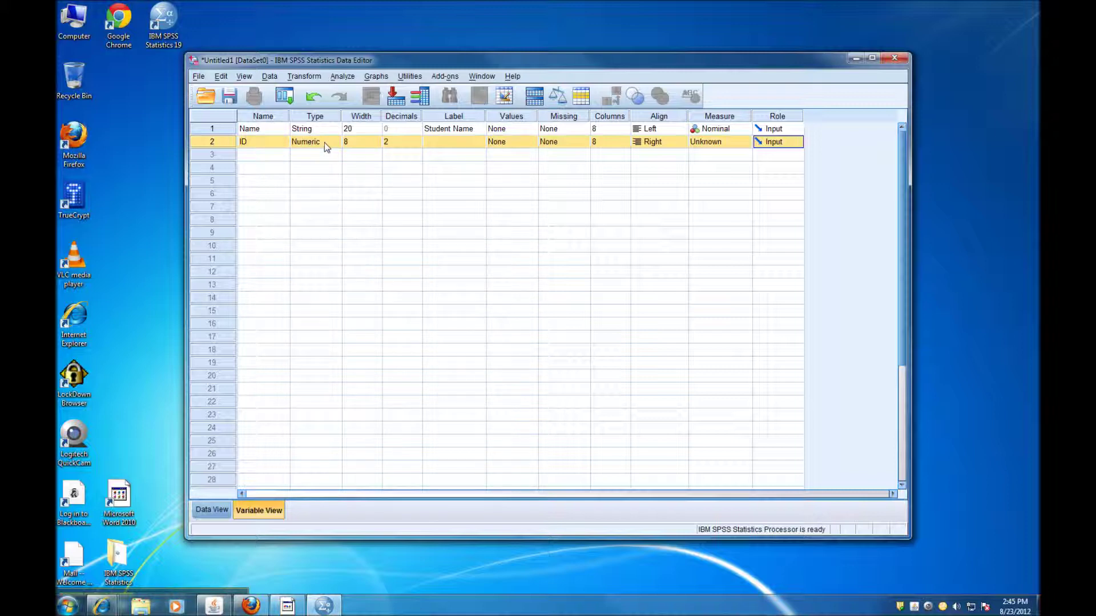
left_click(375, 147)
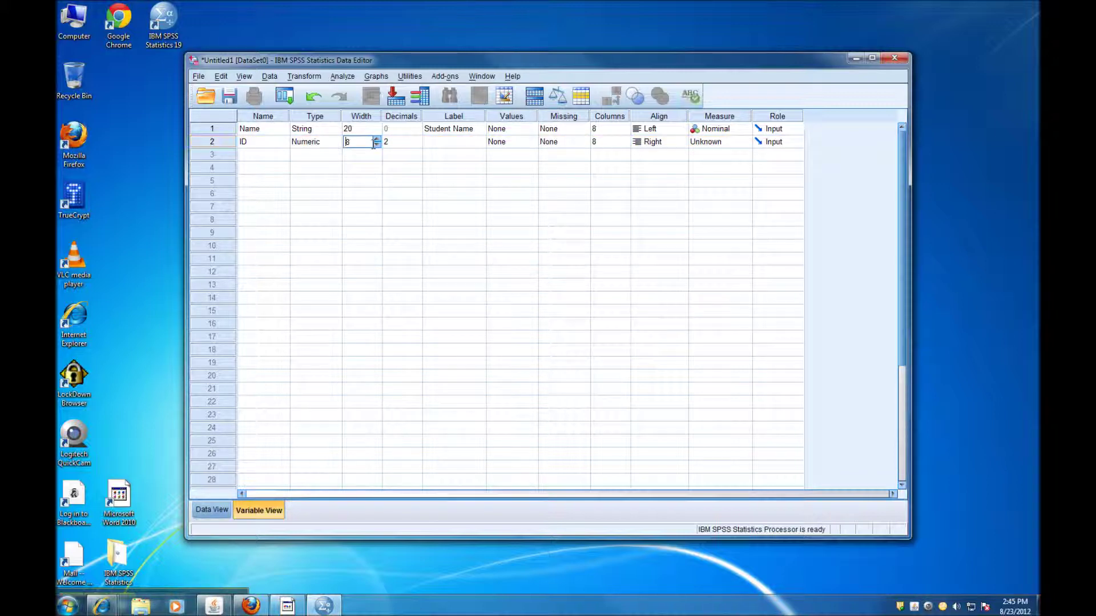
left_click(376, 146)
left_click(376, 146)
left_click(376, 146)
left_click(376, 146)
Give ID 0 decimals, the label 'Student ID', and Nominal measure.
left_click(420, 147)
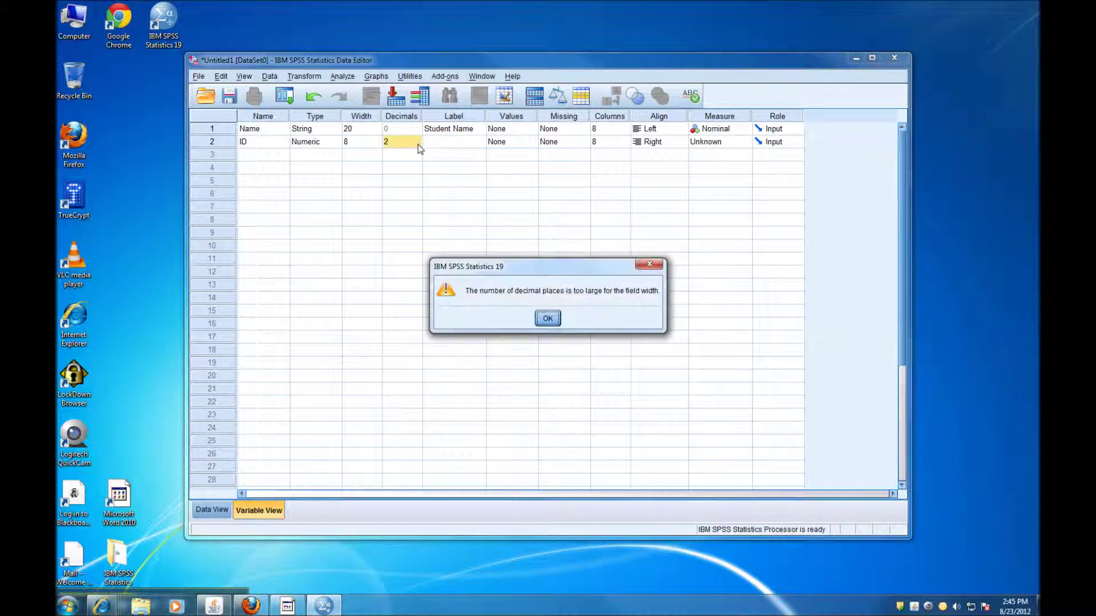
left_click(547, 318)
left_click(411, 146)
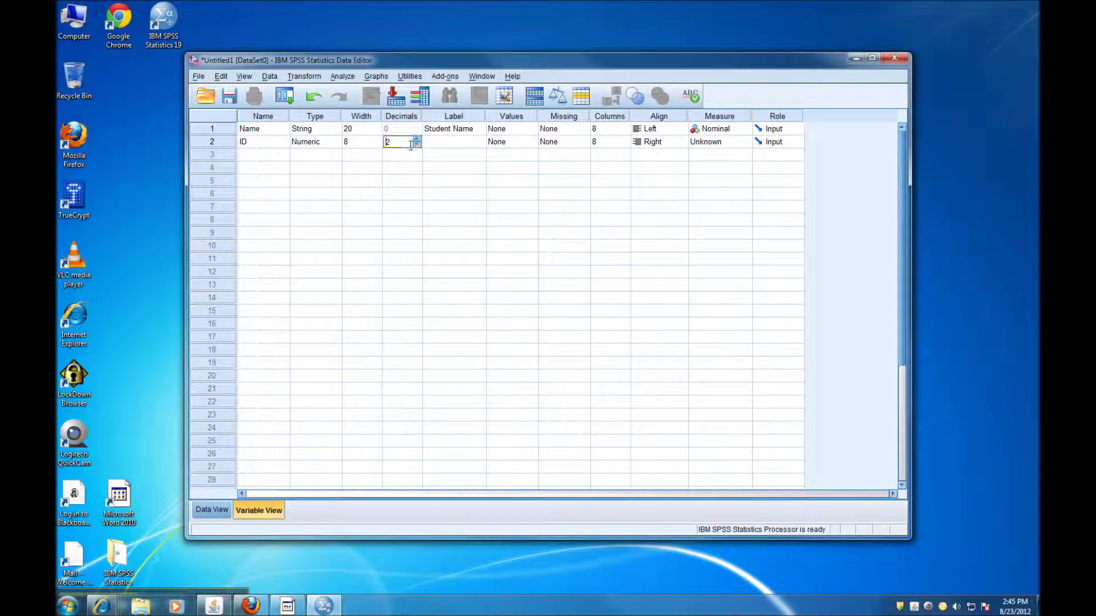
left_click(418, 144)
left_click(417, 144)
left_click(470, 148)
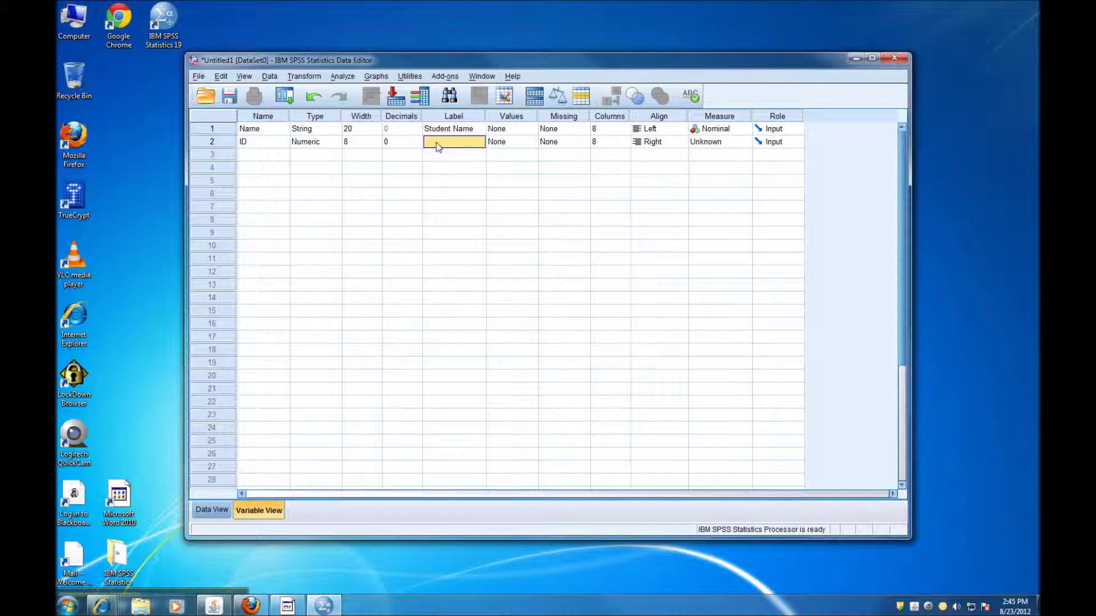
type("St")
type("udent ID")
left_click(492, 194)
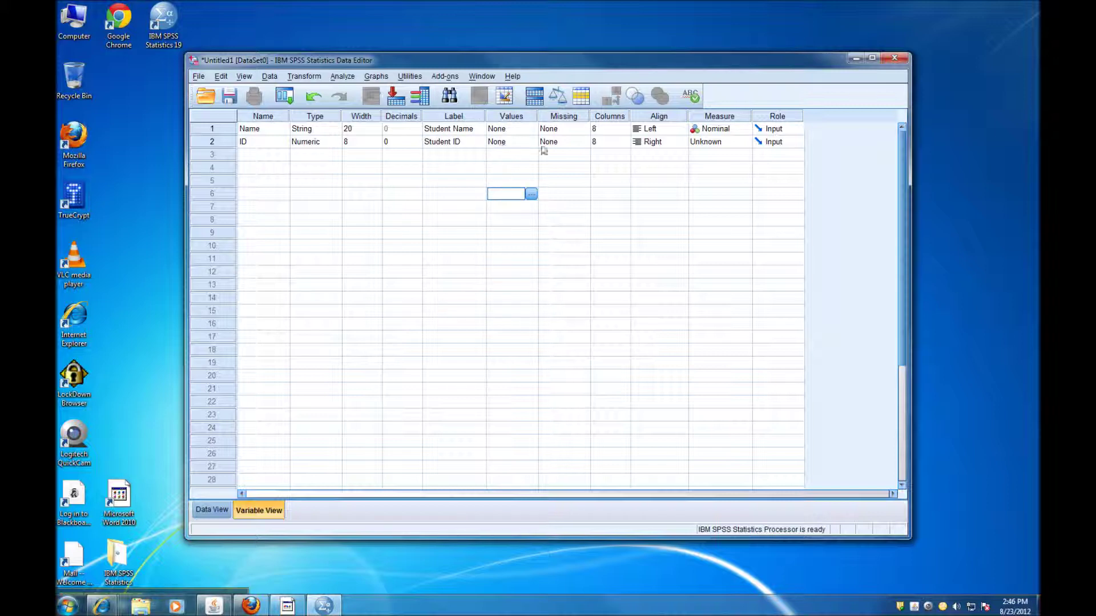
left_click(724, 143)
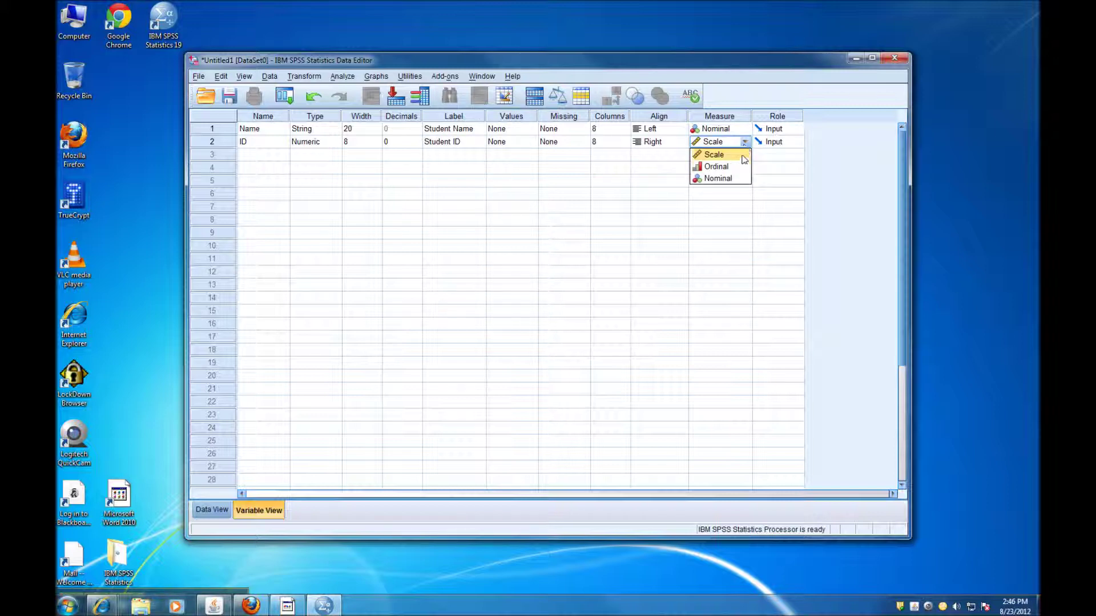
left_click(734, 178)
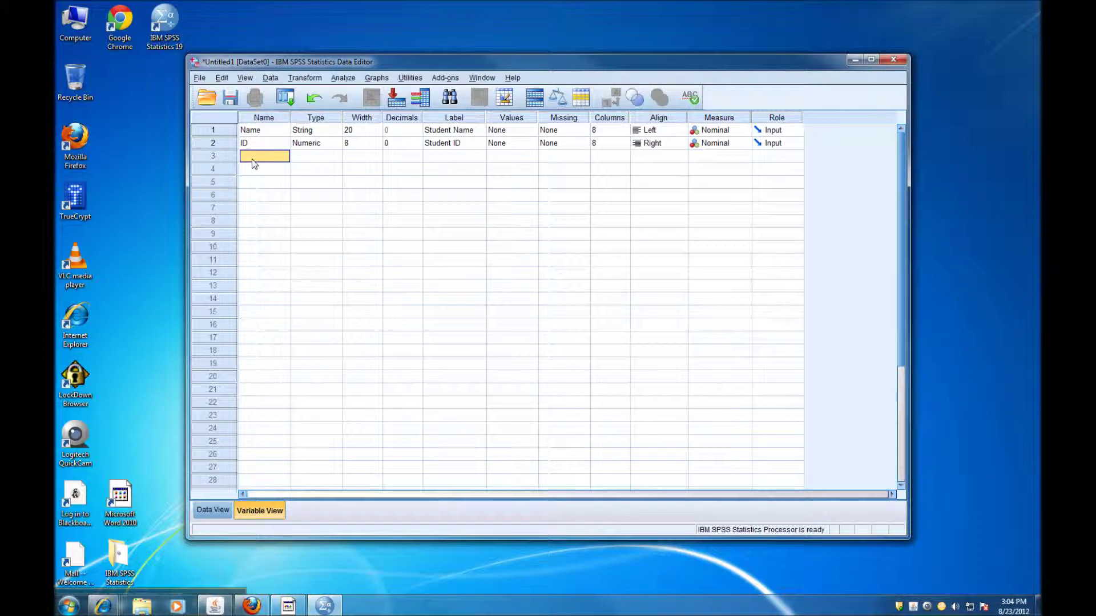
Add a third numeric variable named Gender and edit its width.
type("Gender")
left_click(323, 157)
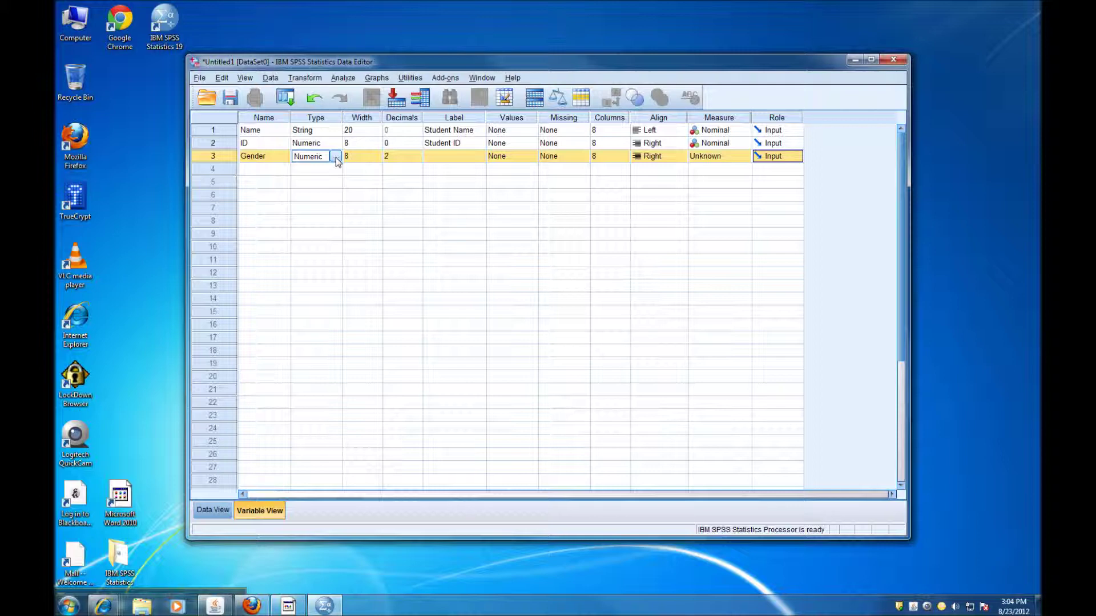
left_click(373, 156)
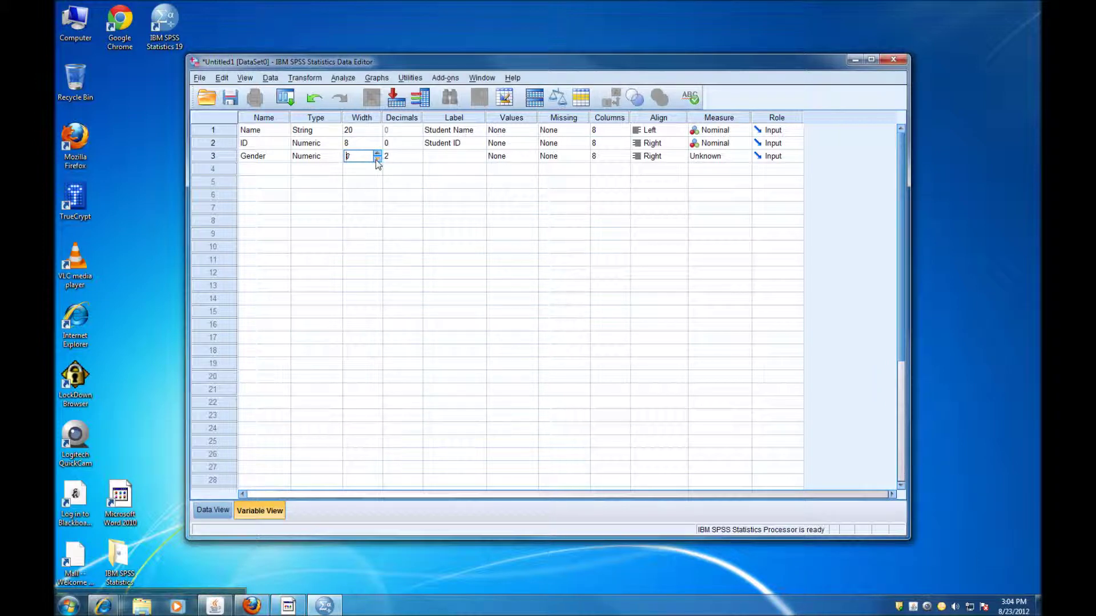
key("Delete")
type("2")
left_click(410, 162)
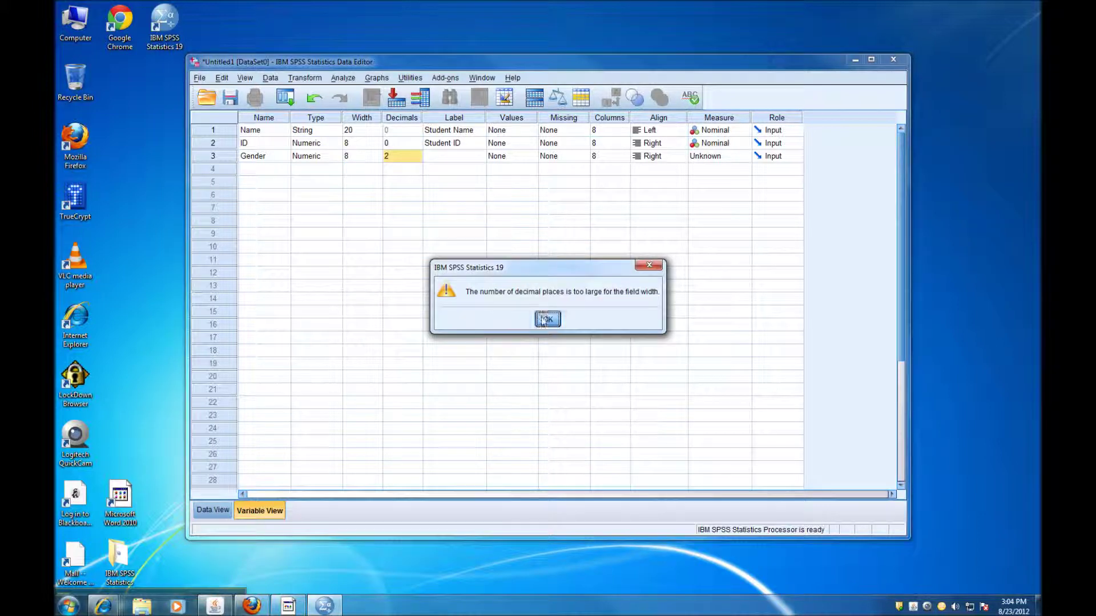
key("Return")
Set Gender's decimals to 0 and label it 'Student Gender'.
left_click(414, 161)
left_click(418, 159)
left_click(417, 159)
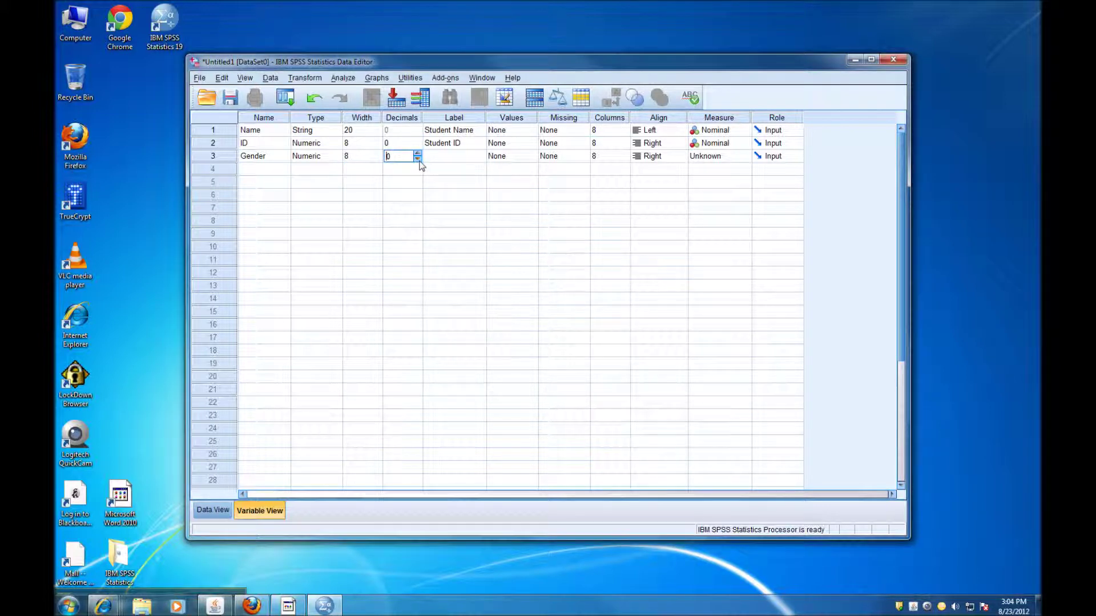
left_click(463, 159)
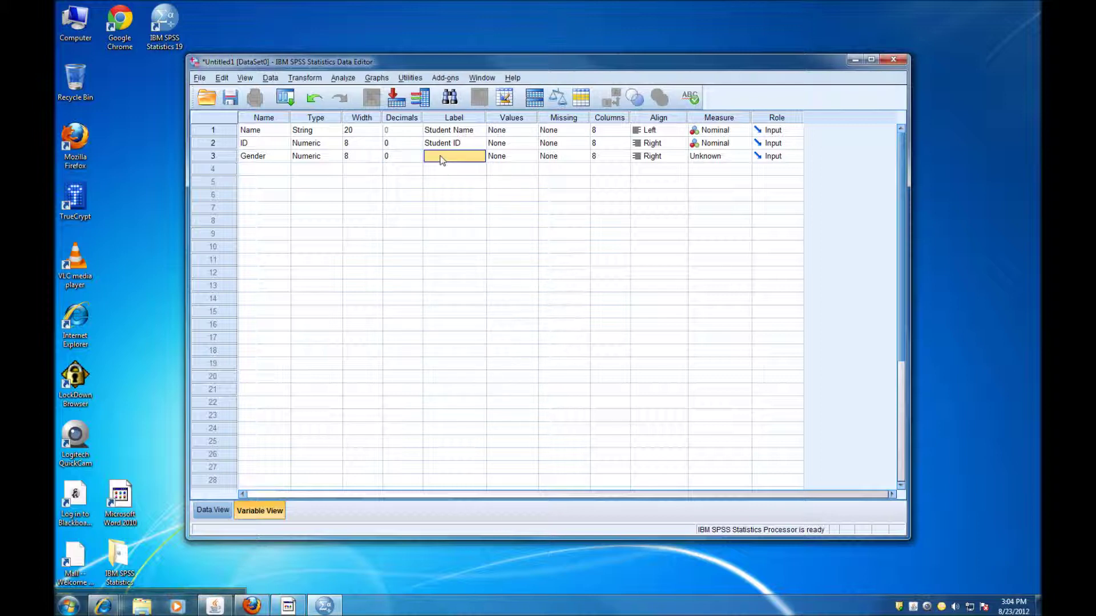
type("Student Gender")
left_click(517, 157)
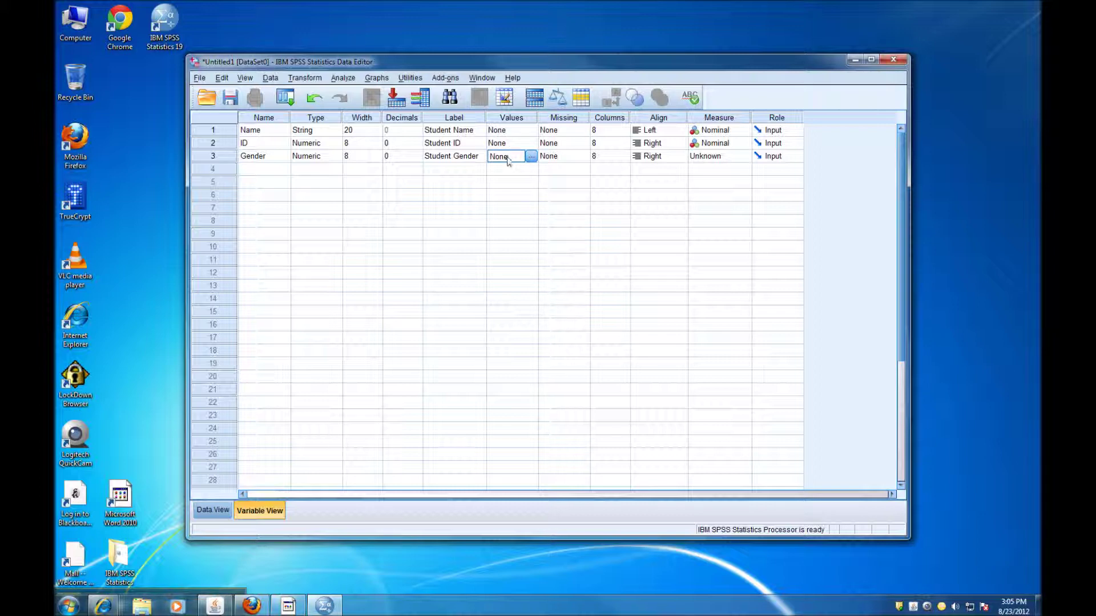
left_click(531, 157)
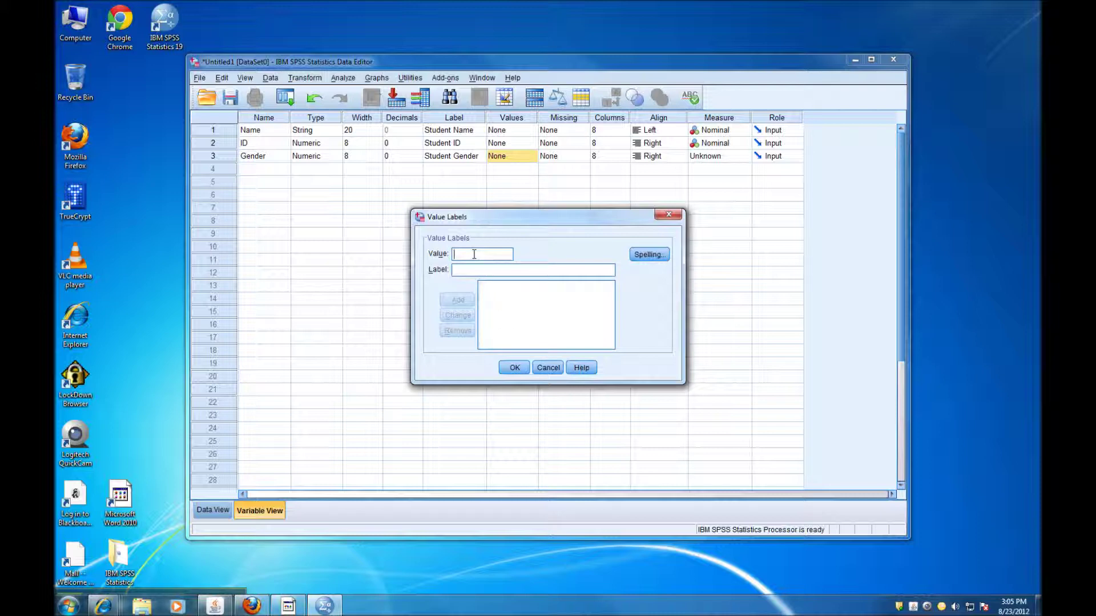
Give Gender value labels 0 = Males and 1 = Females, and set its measure to Nominal.
type("0")
left_click(479, 269)
type("Ma")
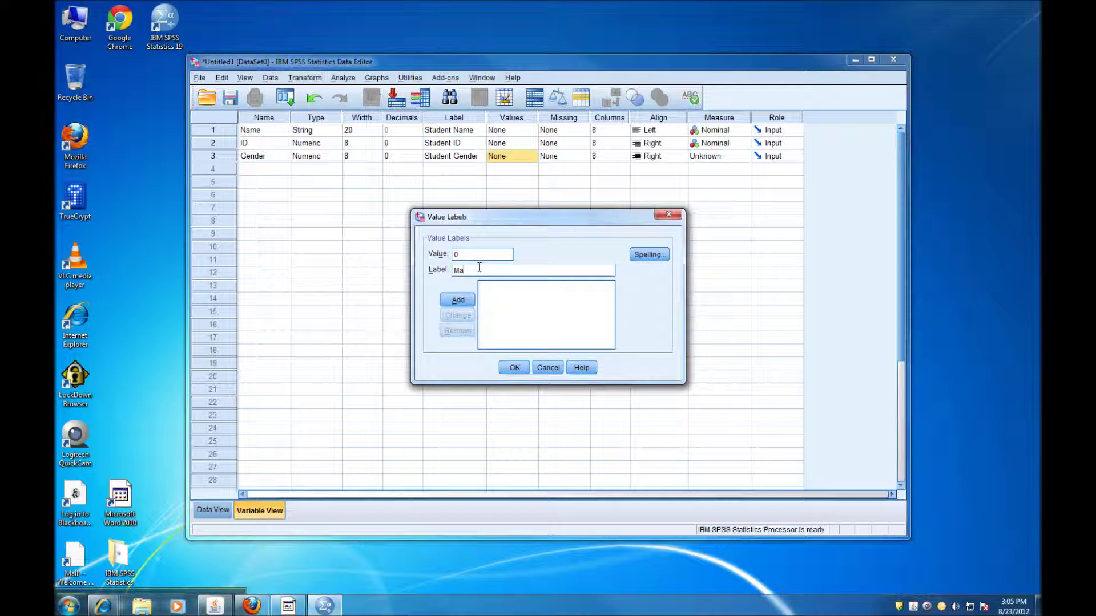
type("les")
left_click(457, 300)
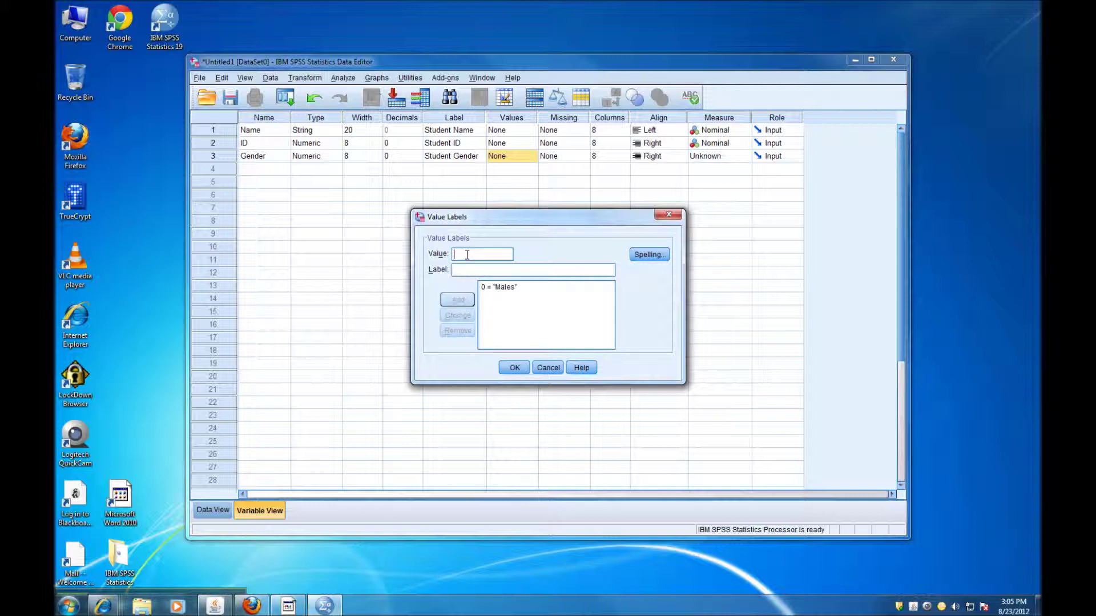
type("1")
left_click(459, 270)
type("Females")
left_click(468, 302)
left_click(514, 368)
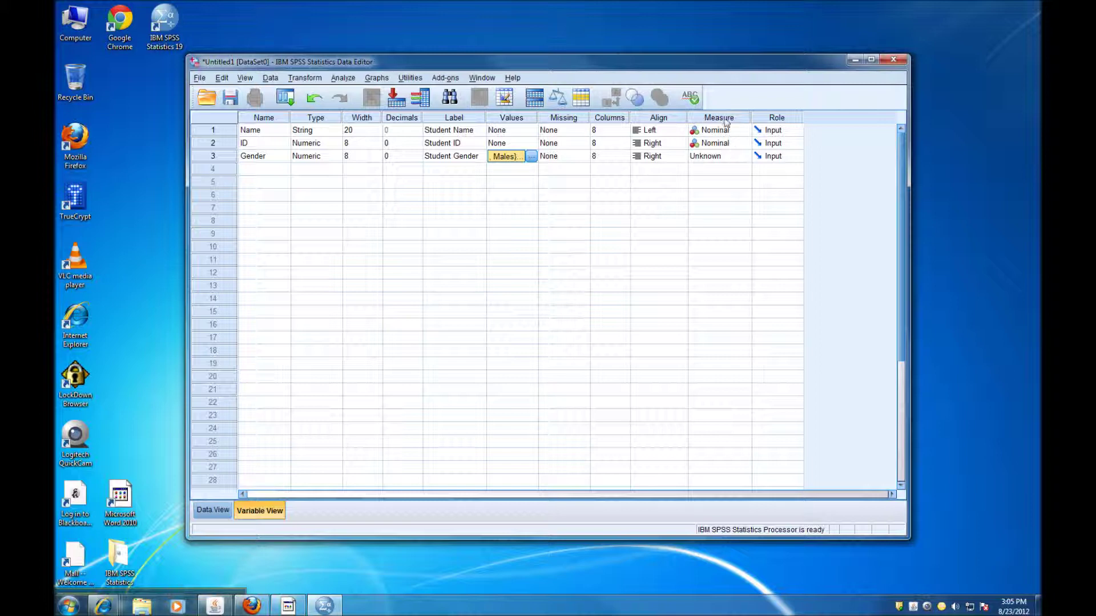
left_click(739, 156)
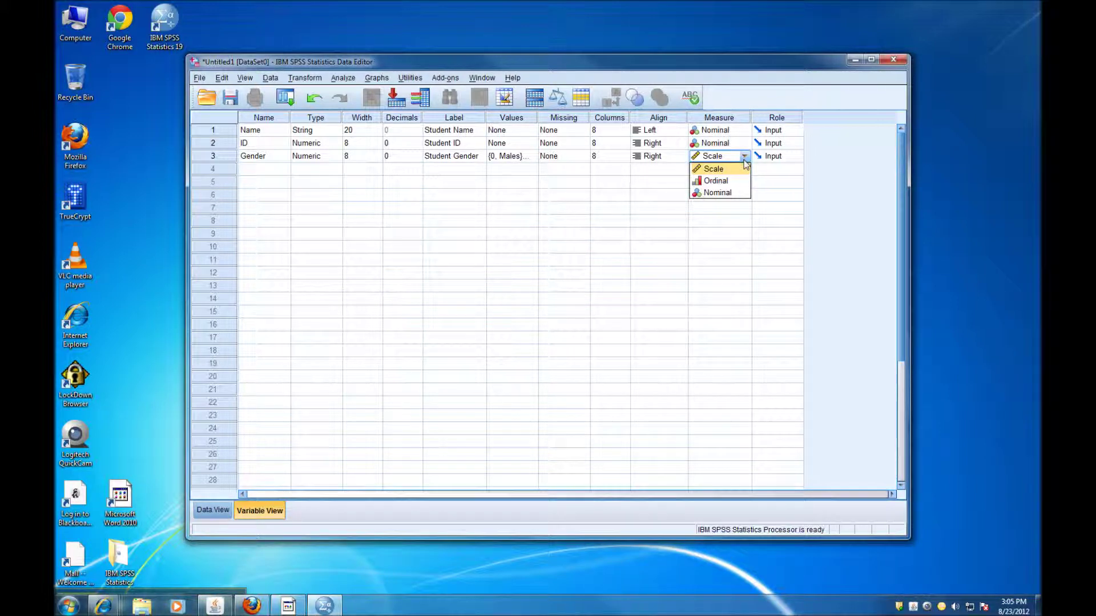
left_click(719, 192)
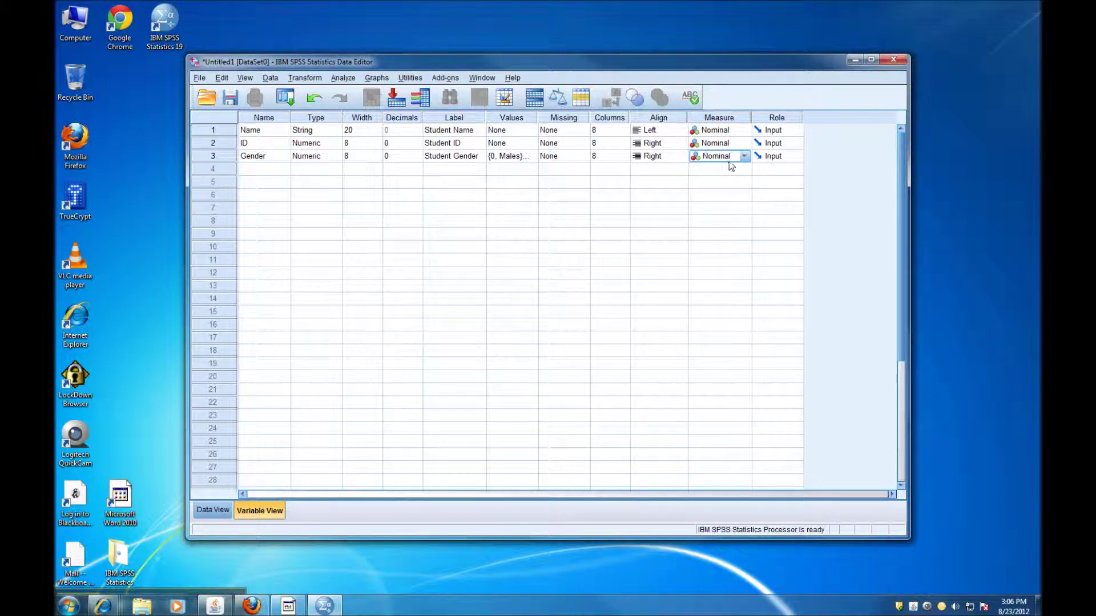
Add a fourth numeric variable, IQ, with width 3 and 0 decimals.
left_click(255, 172)
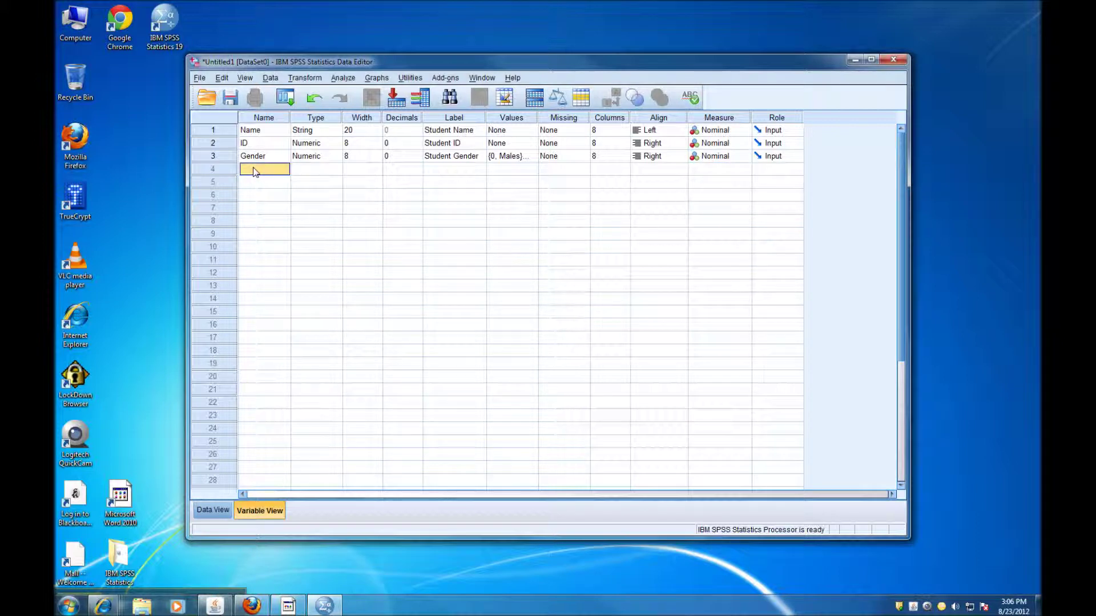
type("IQ")
left_click(313, 173)
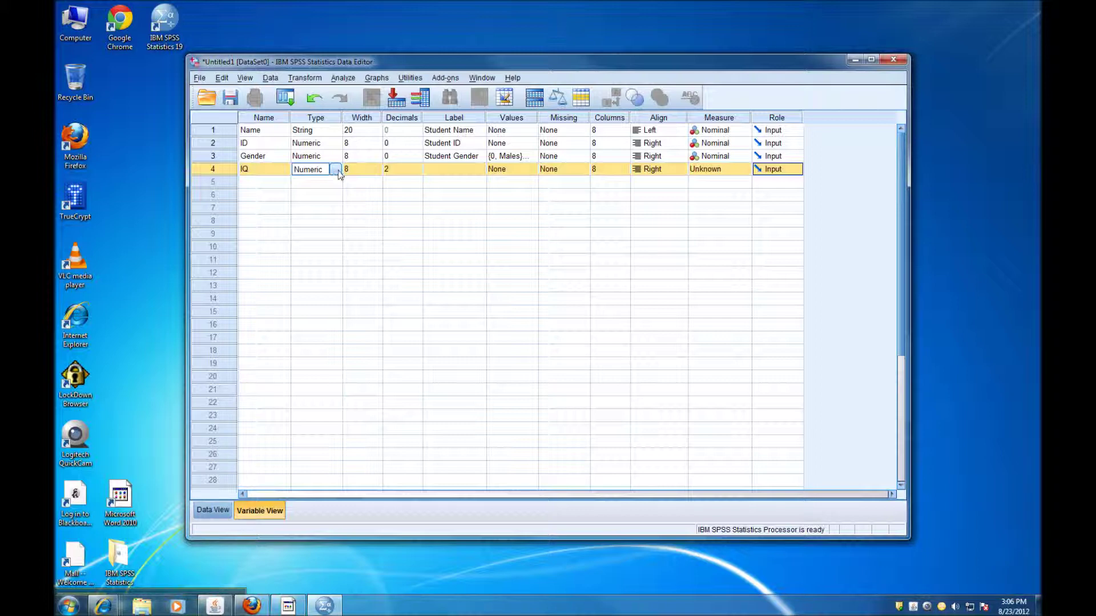
left_click(369, 174)
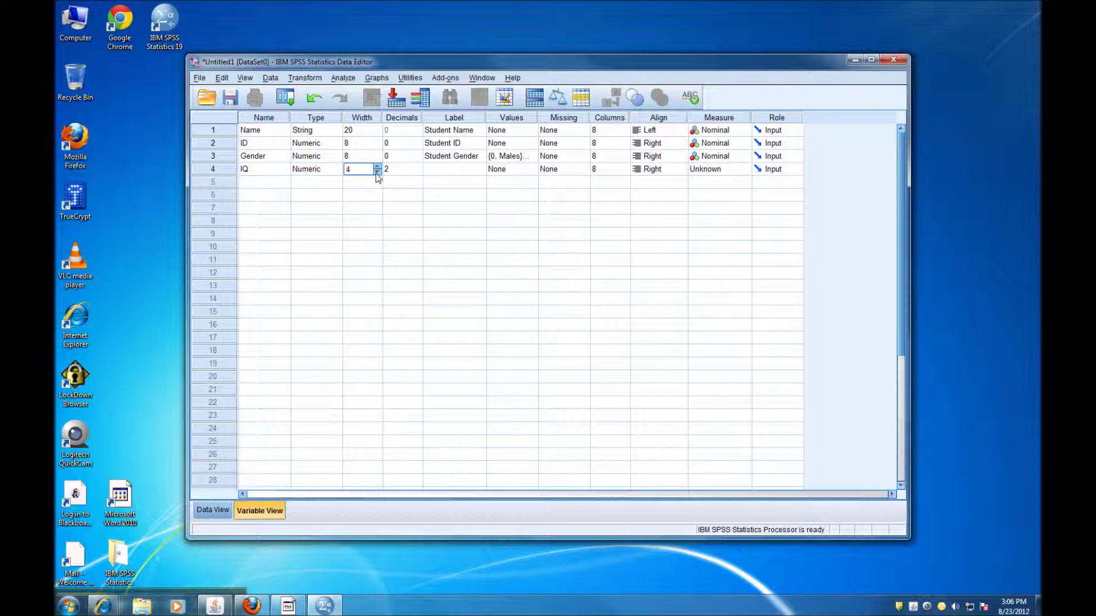
left_click(376, 173)
left_click(401, 170)
left_click(417, 172)
left_click(417, 172)
Label IQ 'Student IQ' and keep its measure as Scale.
left_click(454, 171)
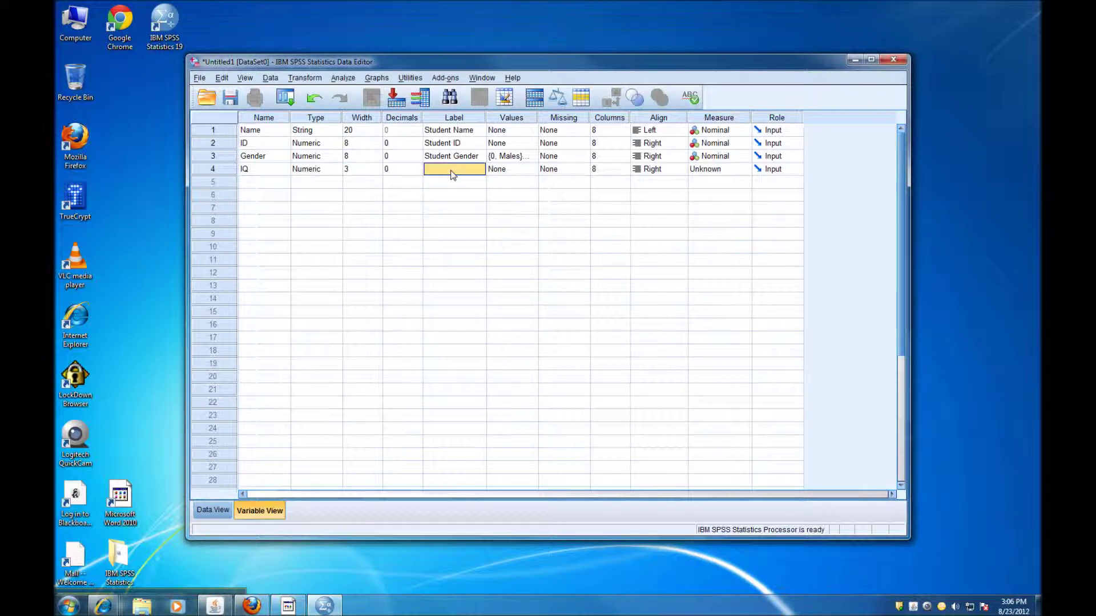
type("Student IQ")
left_click(748, 172)
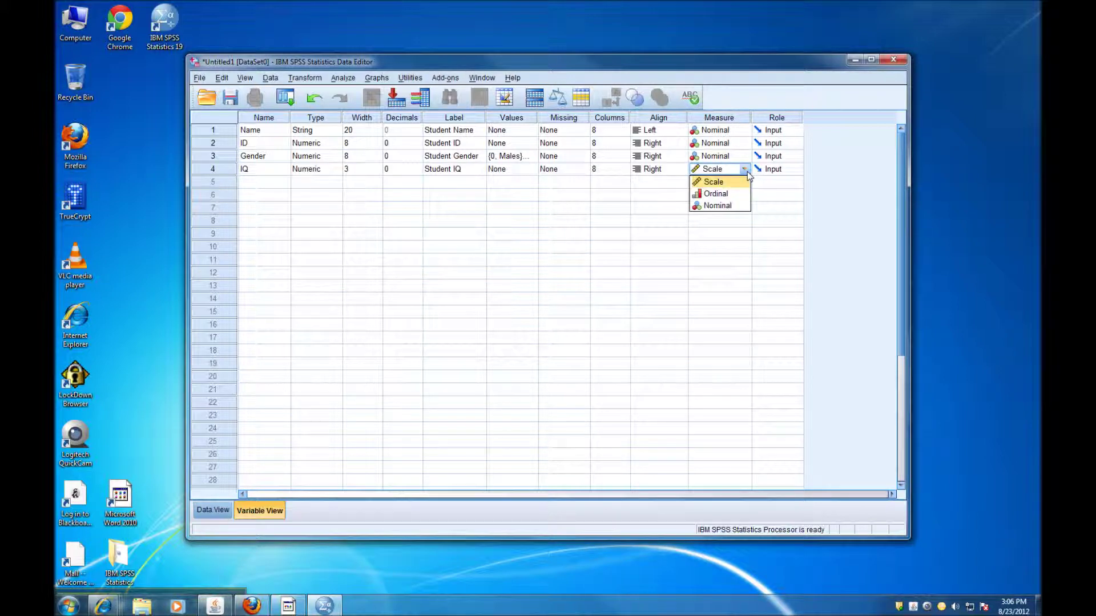
left_click(719, 185)
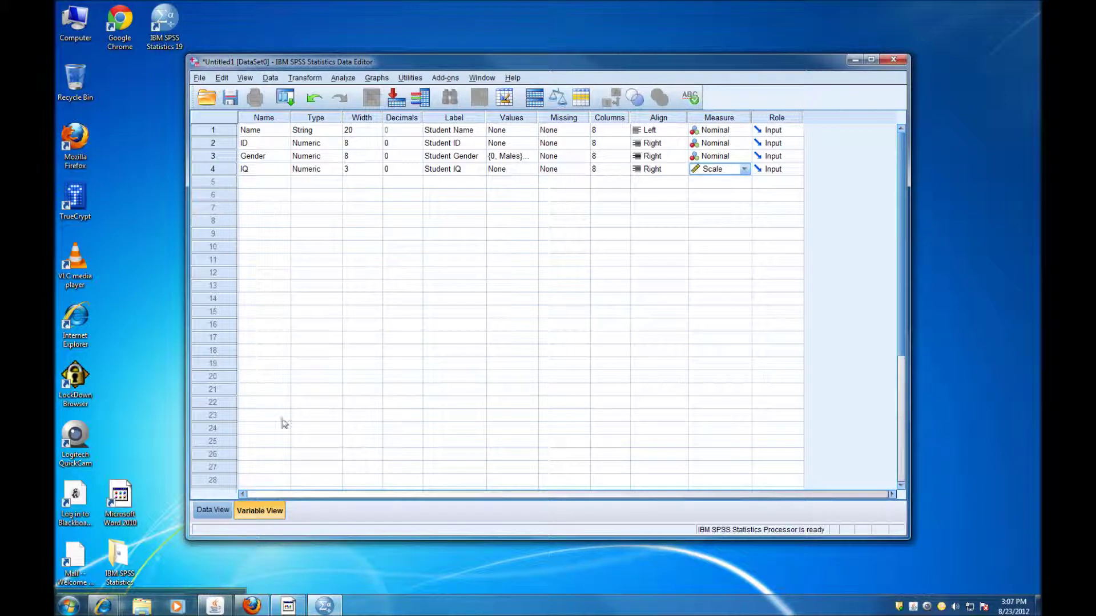
left_click(215, 513)
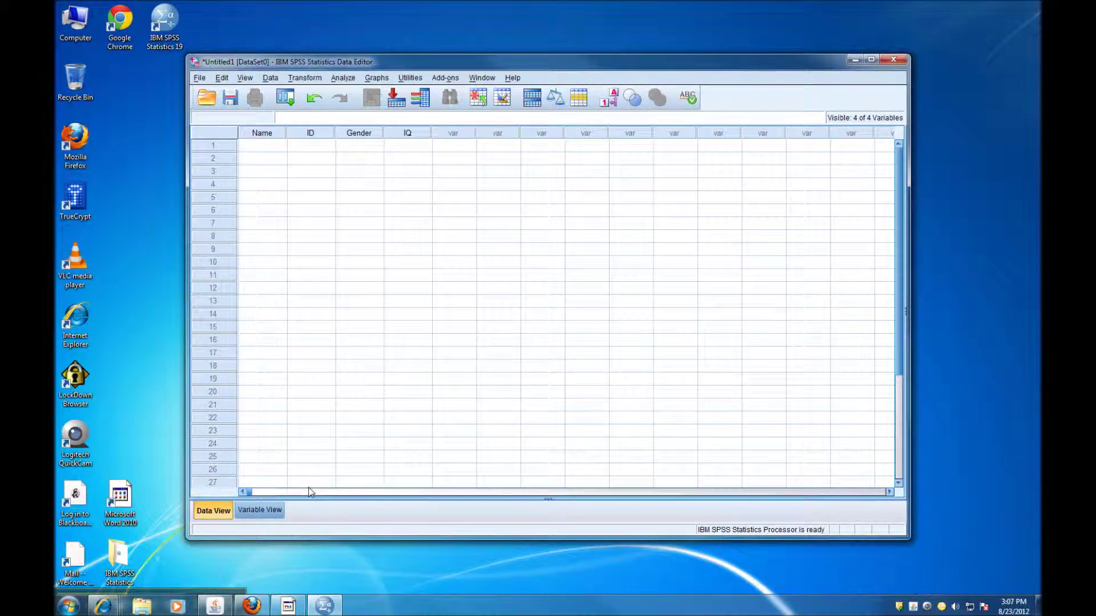
Type the five students' first names down the Name column, rows 1 through 5.
left_click(260, 149)
type("John")
key("Return")
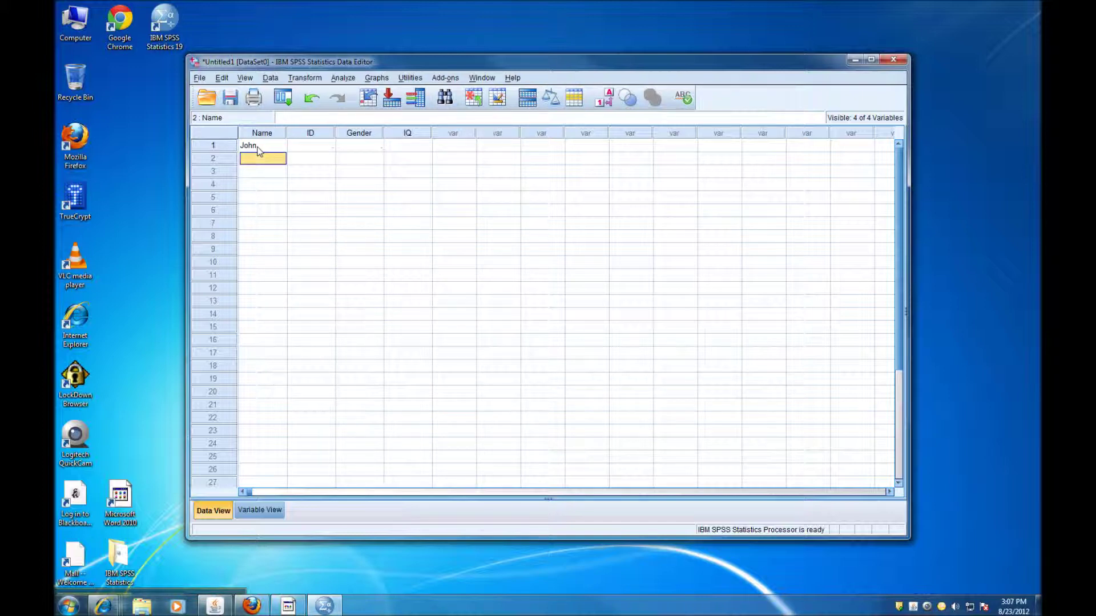
type("Mary")
key("Return")
type("Linda")
key("Return")
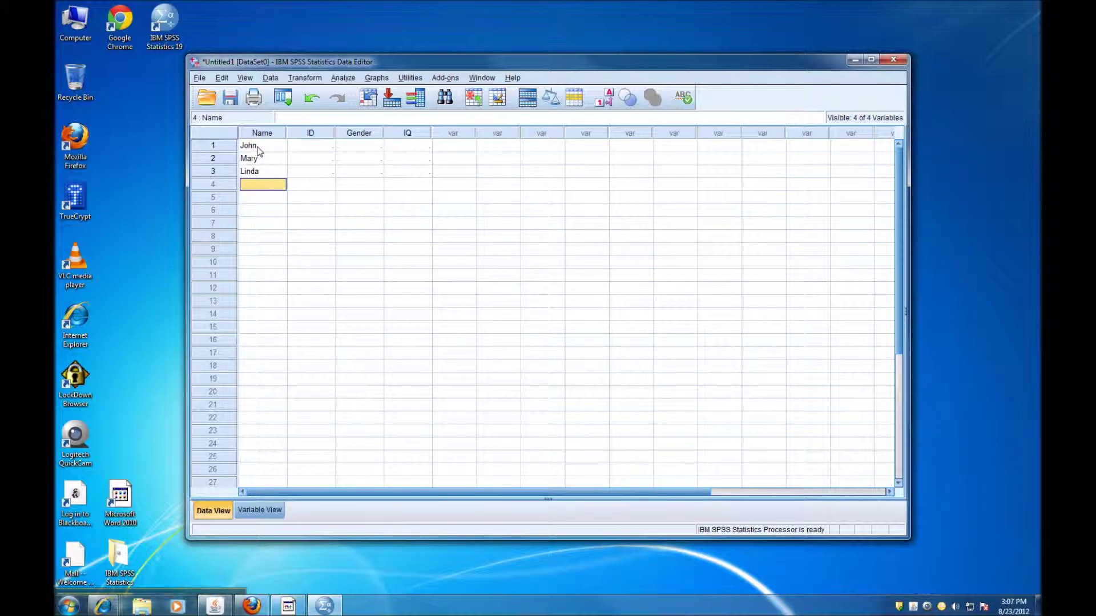
type("Jose")
key("Return")
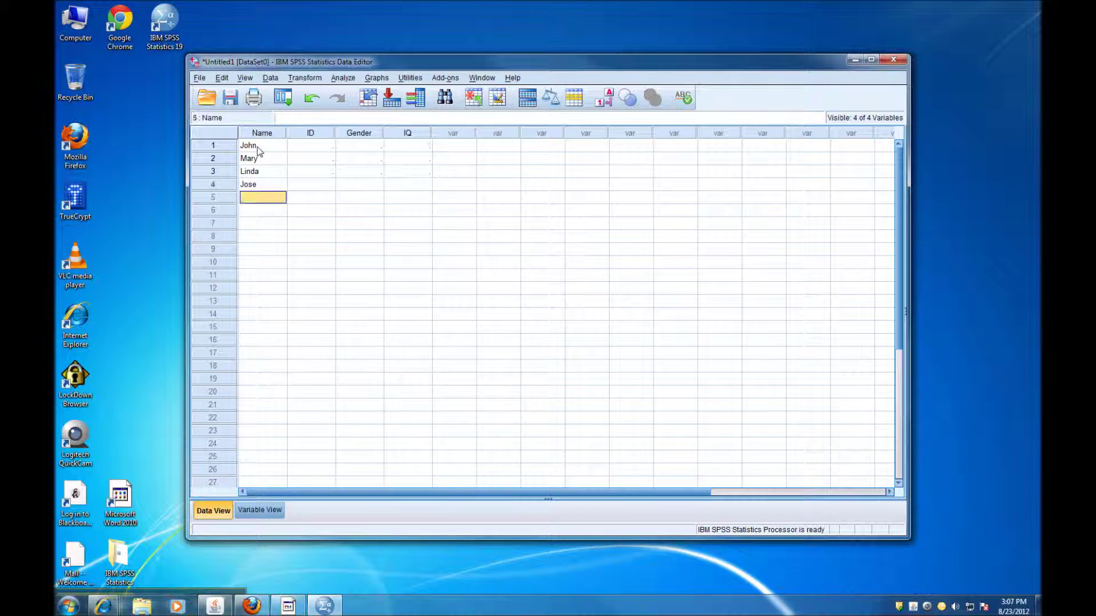
type("Steve")
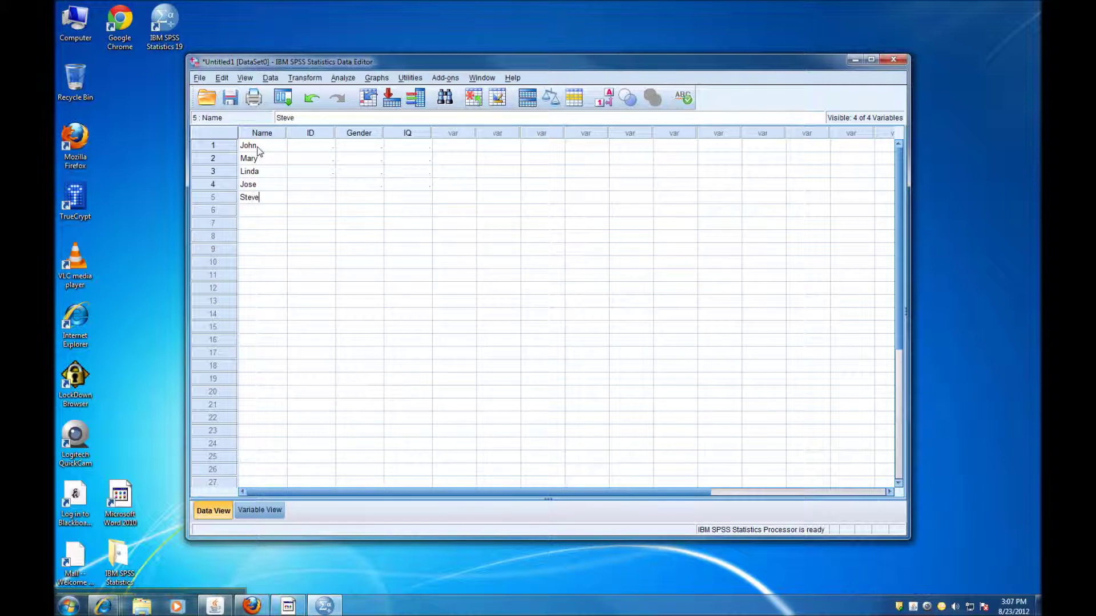
key("Tab")
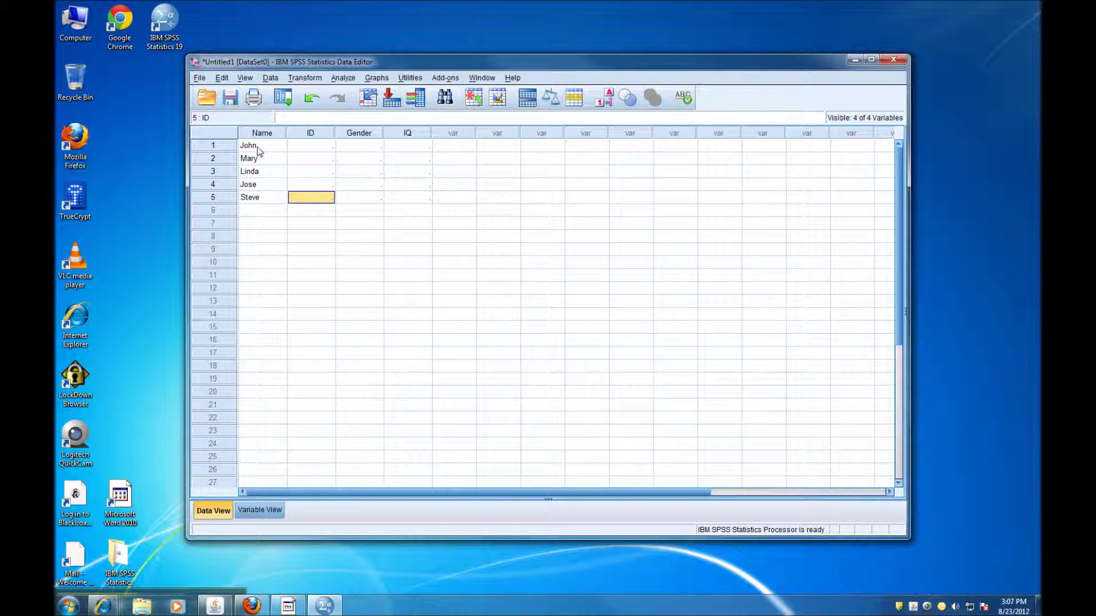
left_click(302, 147)
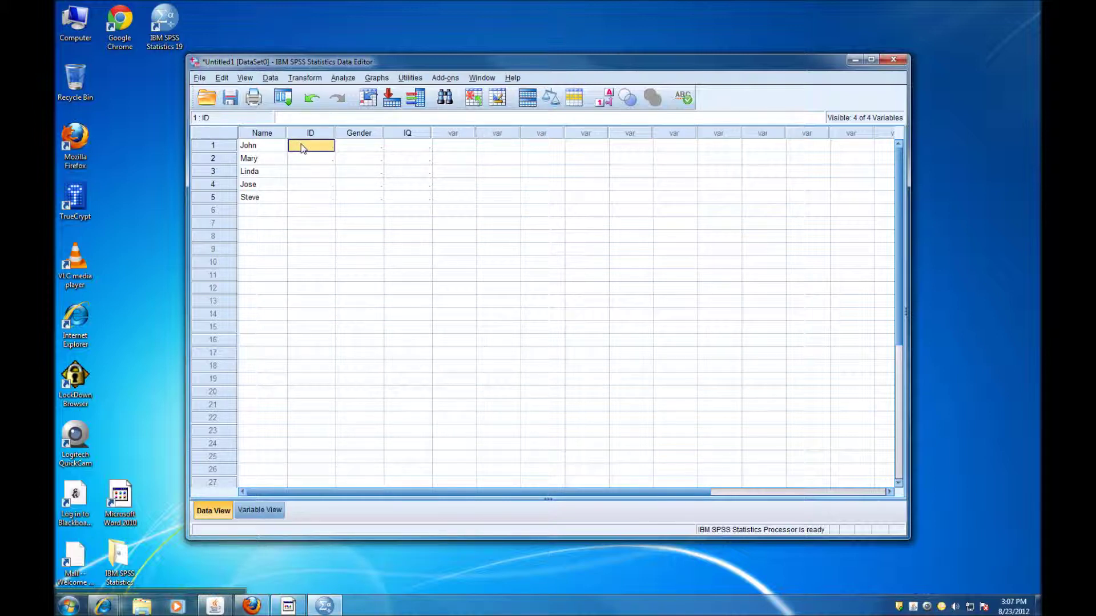
Enter IDs 1, 2, 3, 4 and 5 for the five cases.
type("1")
key("Return")
type("2")
key("Return")
type("3")
key("Return")
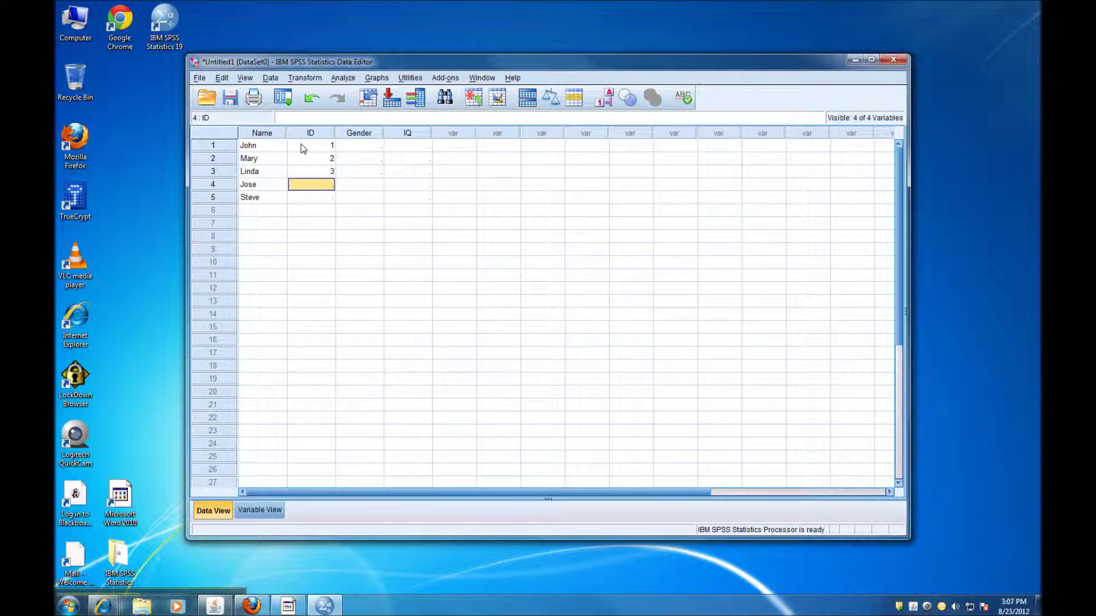
type("4")
key("Return")
type("5")
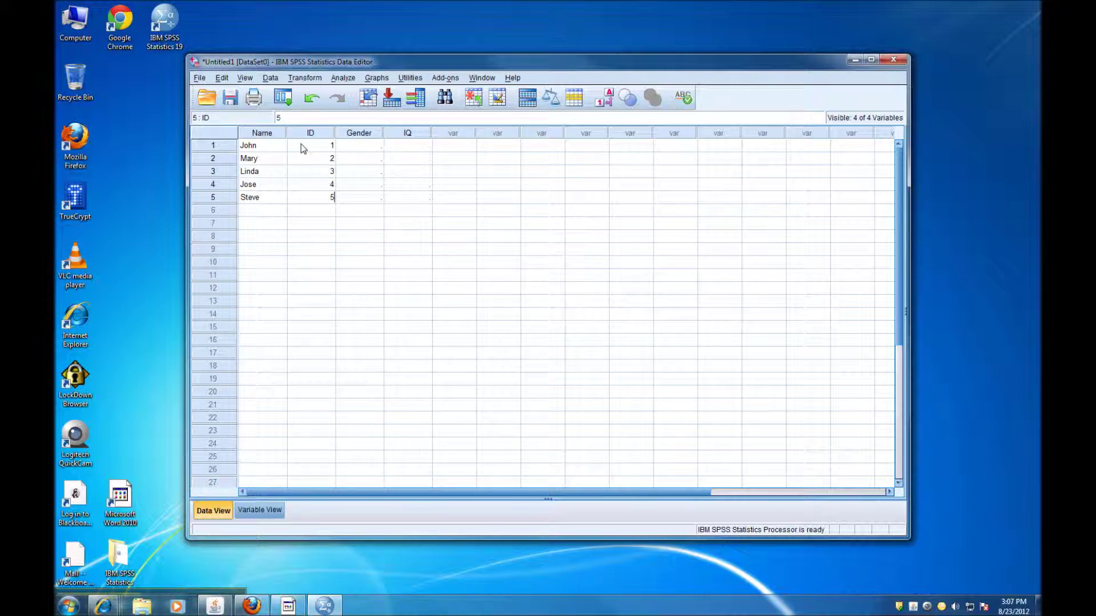
left_click(354, 145)
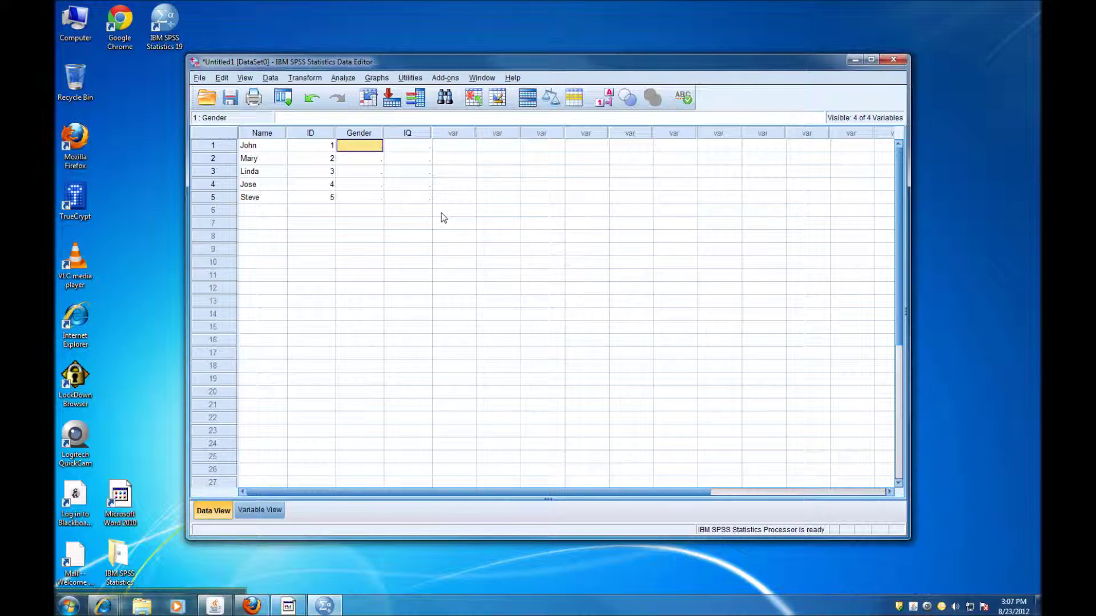
Enter Gender codes 0, 1, 1, 0 and 0 for the five cases.
type("0")
key("Return")
type("1")
key("Return")
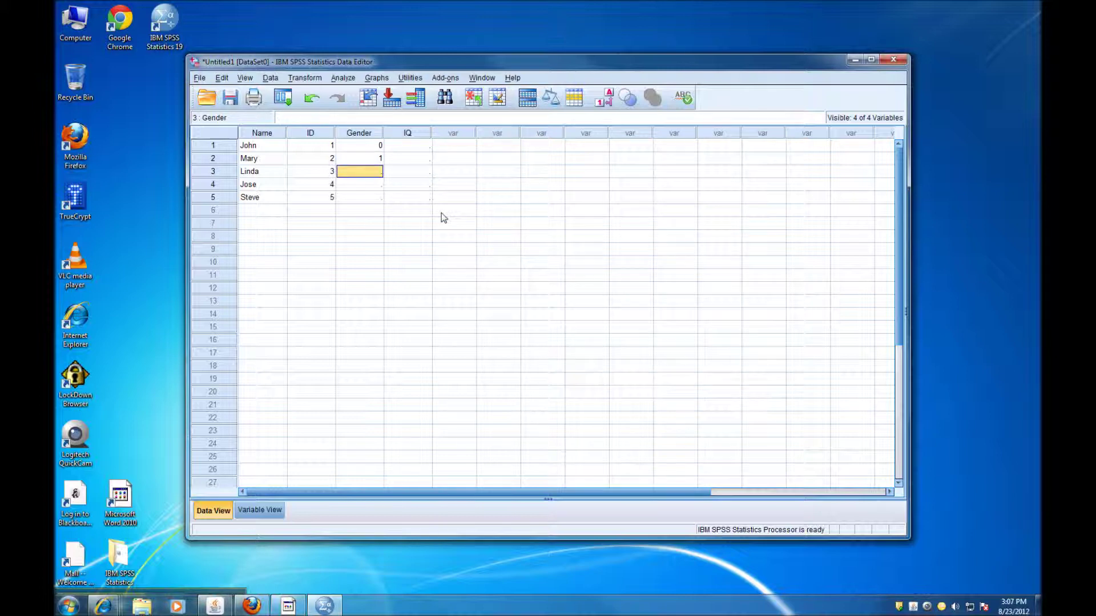
type("1")
key("Return")
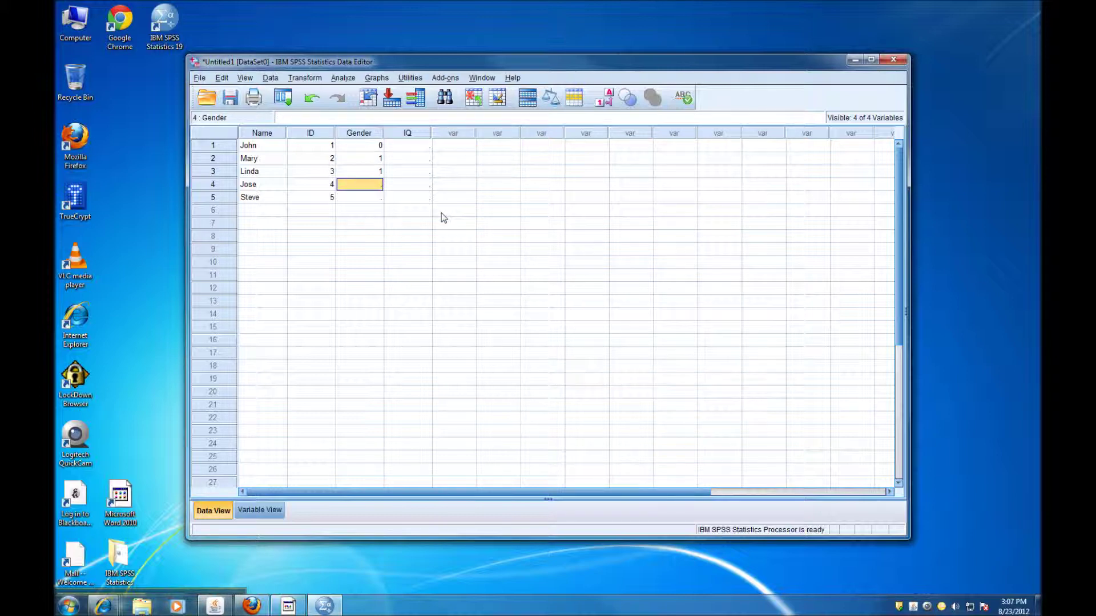
type("0")
key("Return")
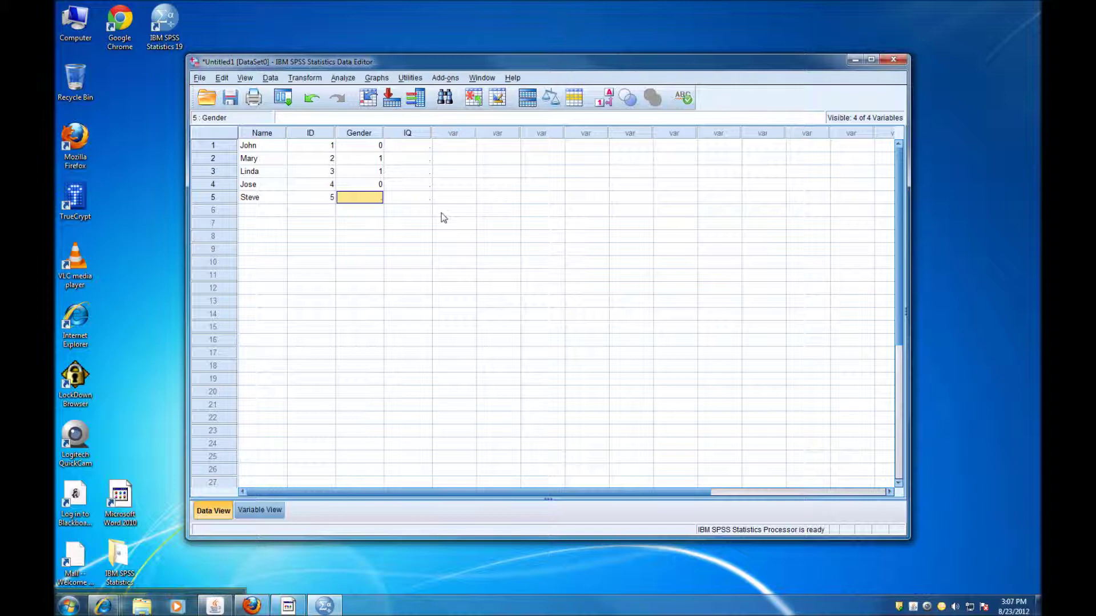
type("0")
left_click(420, 146)
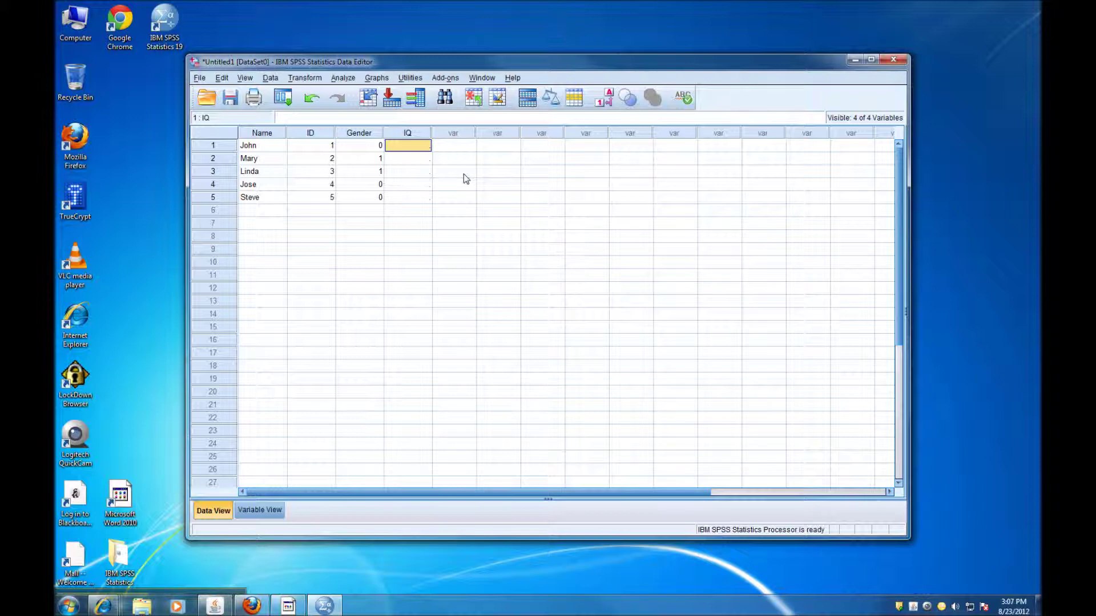
Type IQ scores 120, 100, 98, 81 and 99 for cases 1 through 5.
type("120")
key("Return")
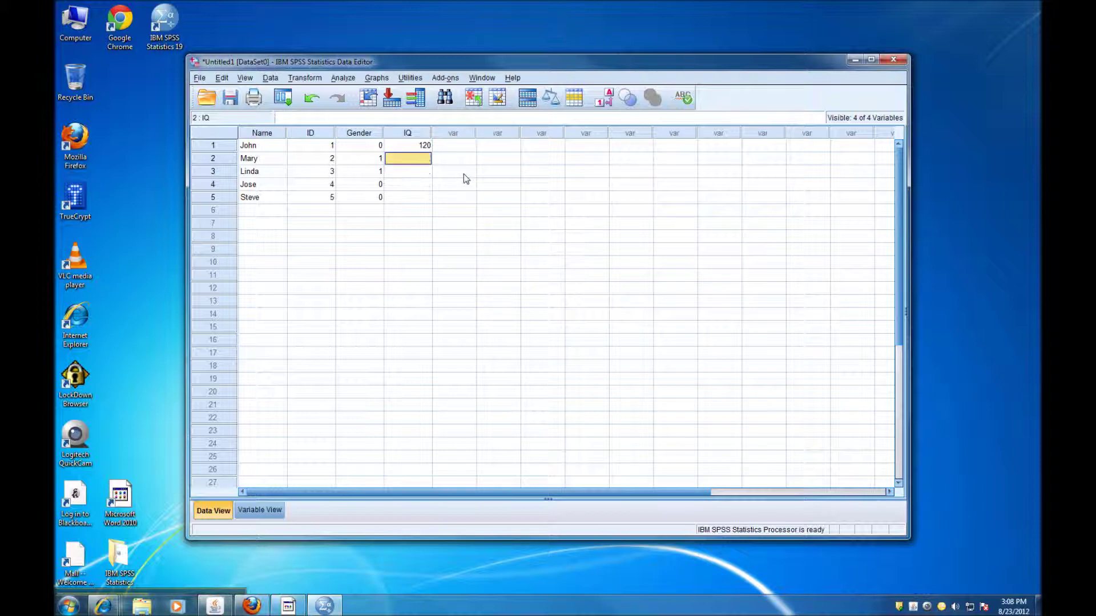
type("100")
key("Return")
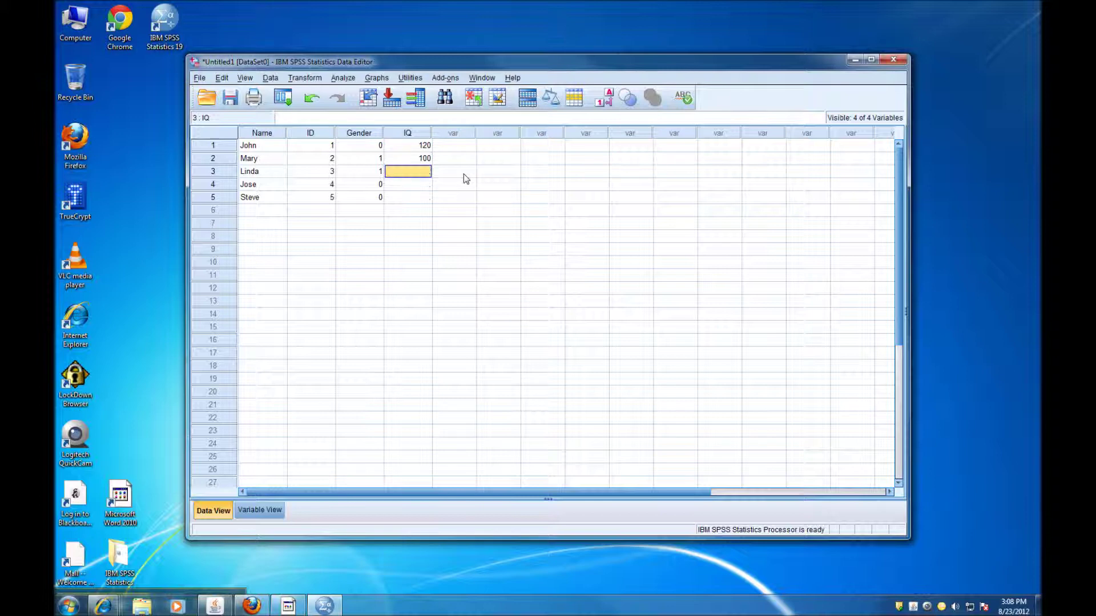
type("98")
key("Return")
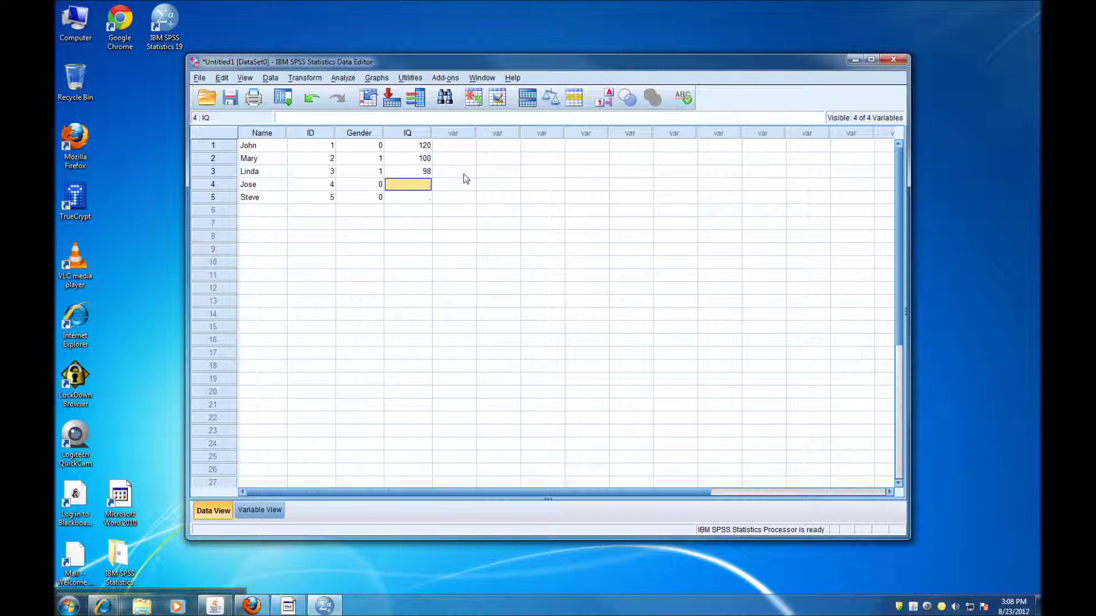
type("81")
key("Return")
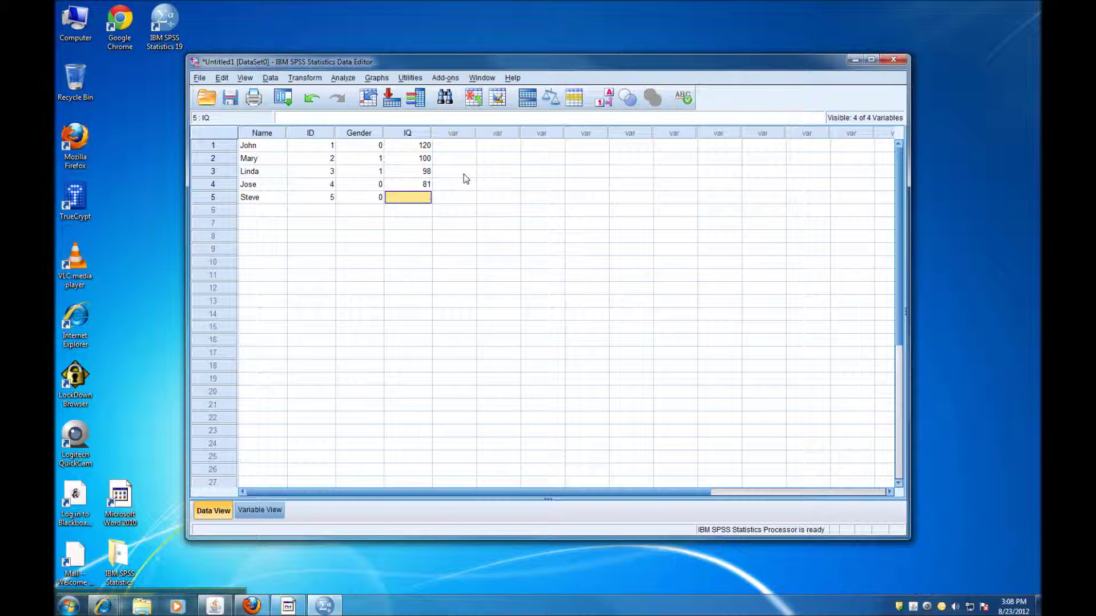
type("99")
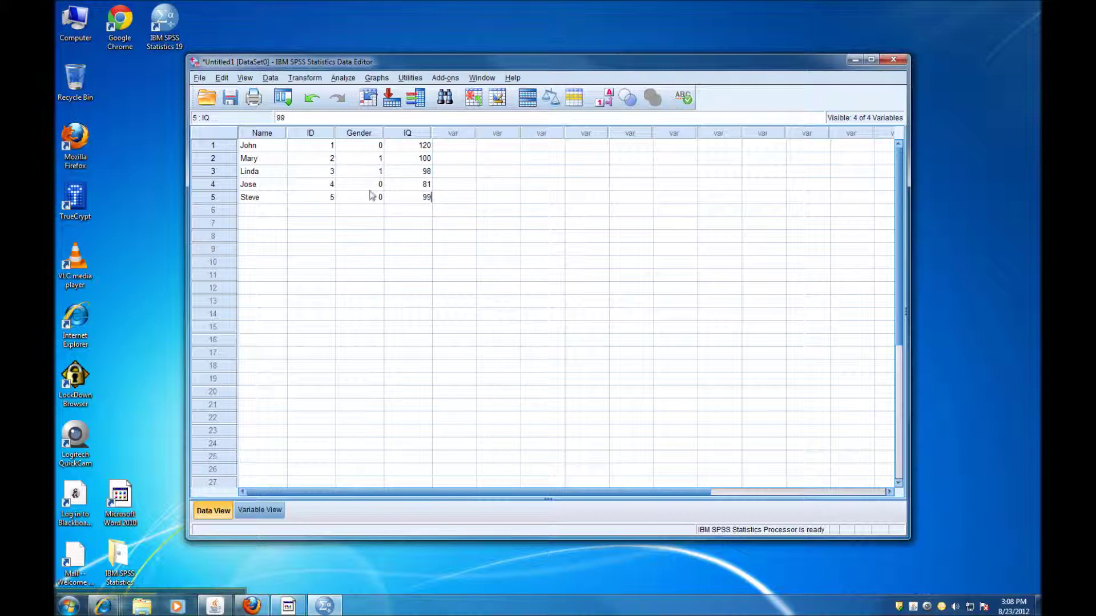
Delete the third case's Gender code so it becomes a missing value.
left_click(371, 173)
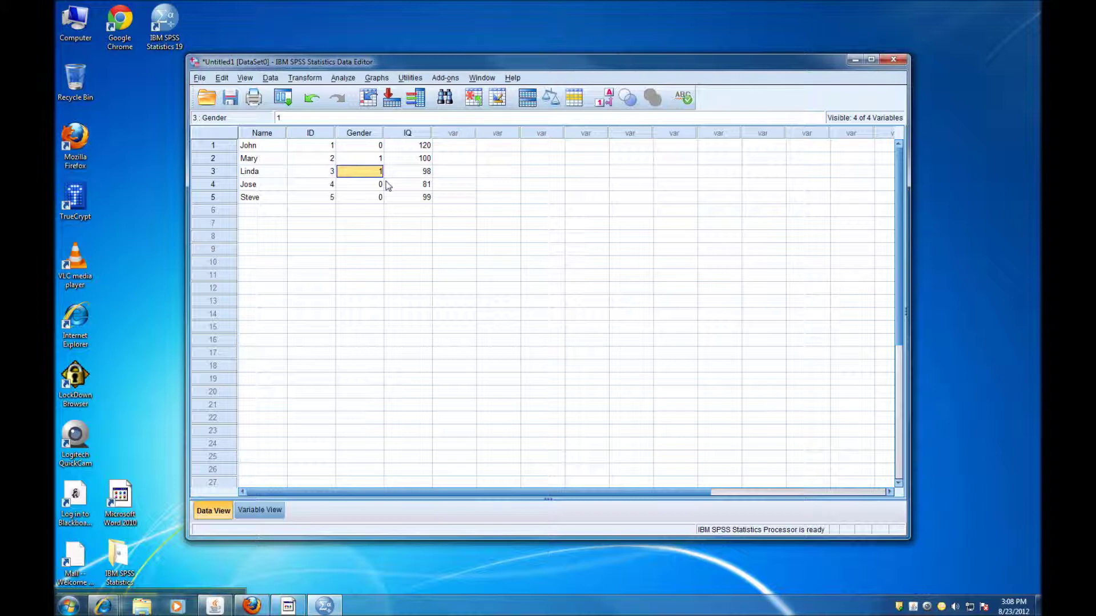
key("Delete")
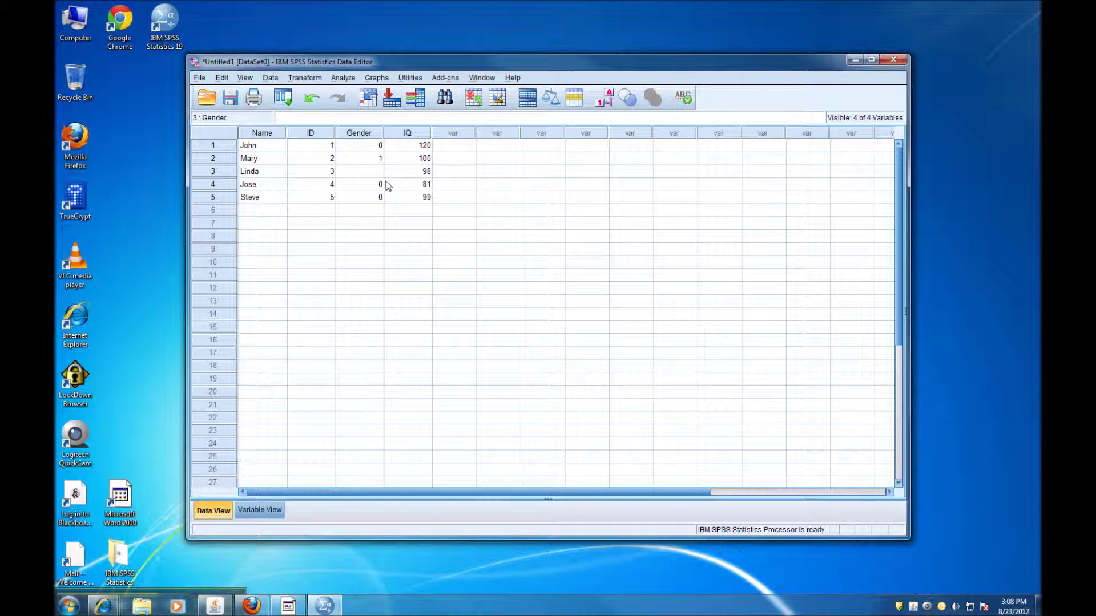
left_click(407, 254)
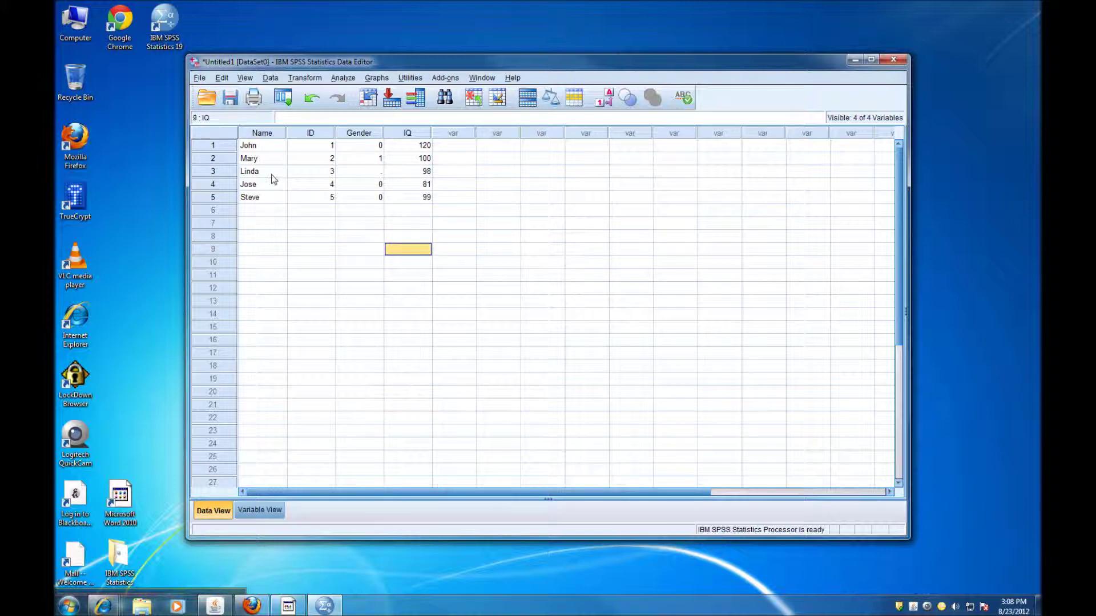